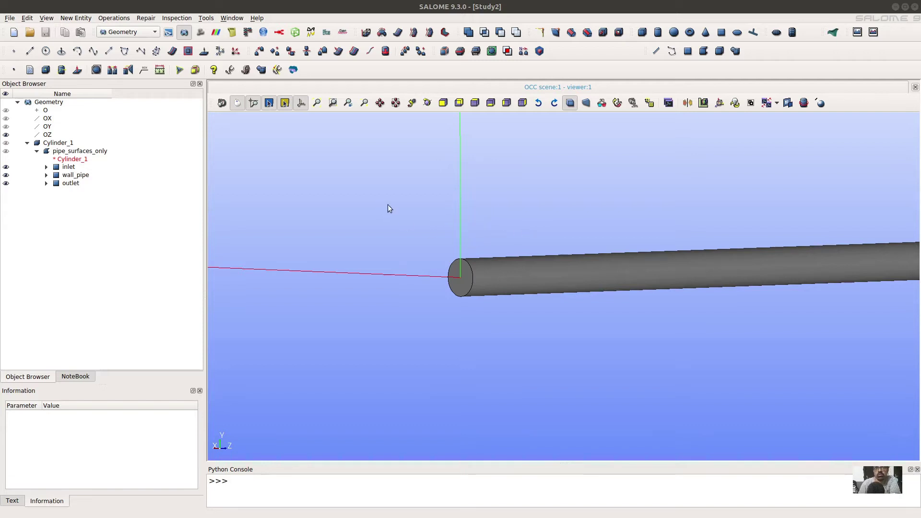
- Switch SALOME to the Mesh module
middle_click_drag(497, 235, 412, 188, "ctrl")
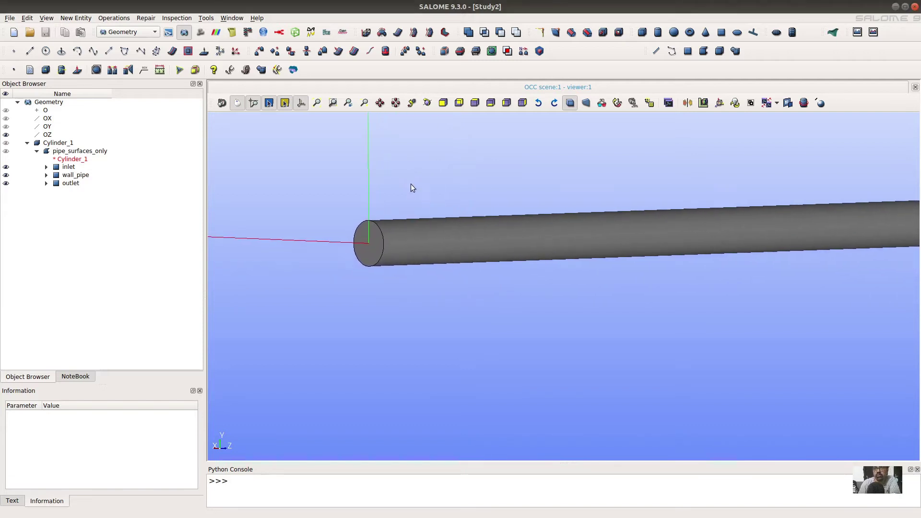
right_click_drag(409, 189, 478, 255, "ctrl")
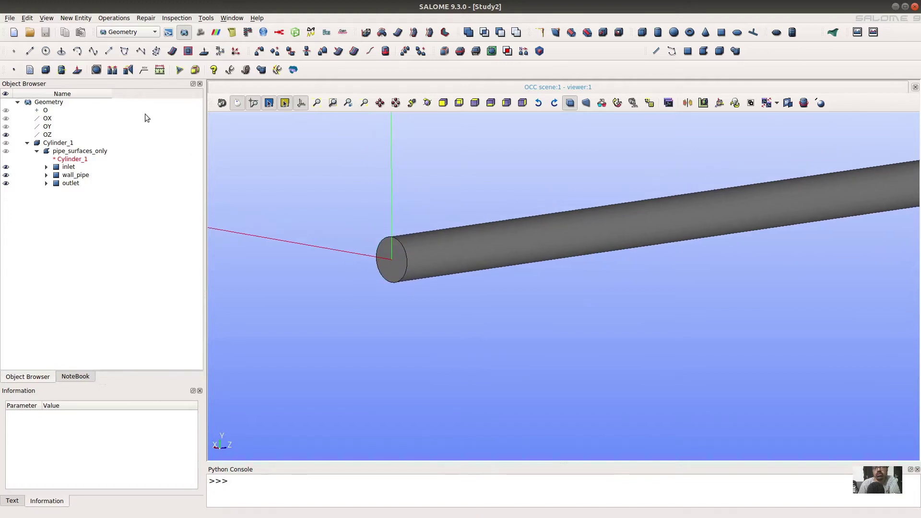
left_click(124, 31)
left_click(130, 53)
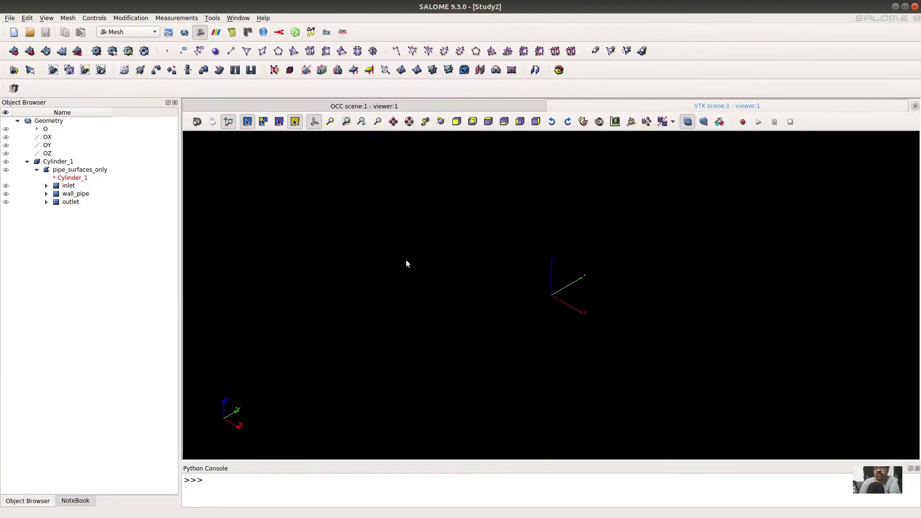
- Display pipe_surfaces_only in the mesh viewer, looking along -X, then tilt and zoom in
left_click(454, 122)
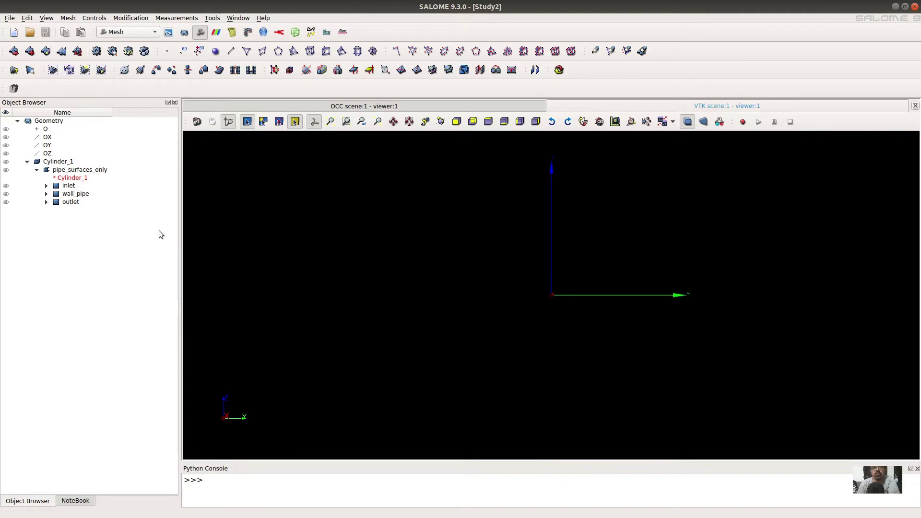
left_click(78, 171)
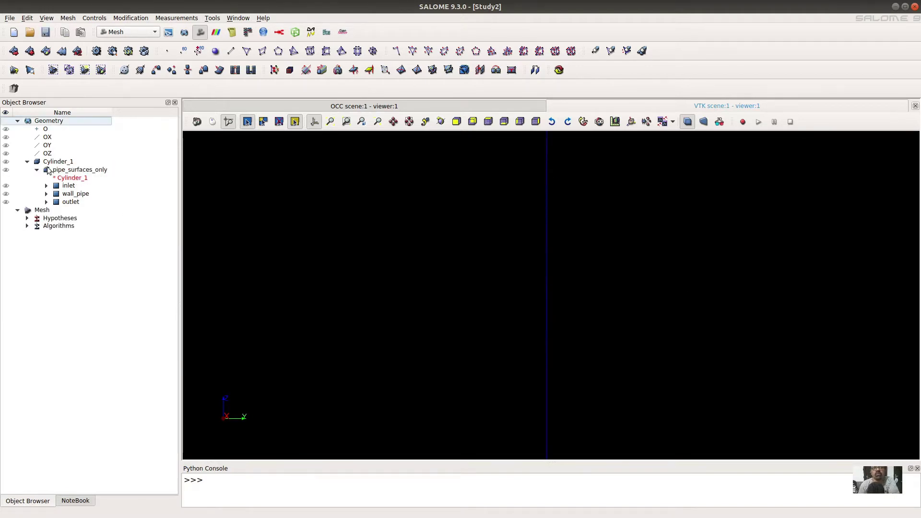
left_click(67, 171)
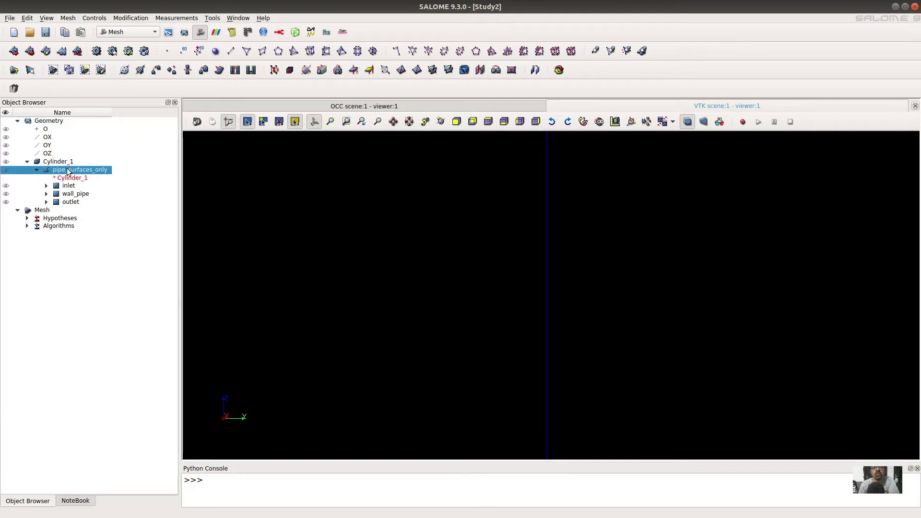
left_click(6, 170)
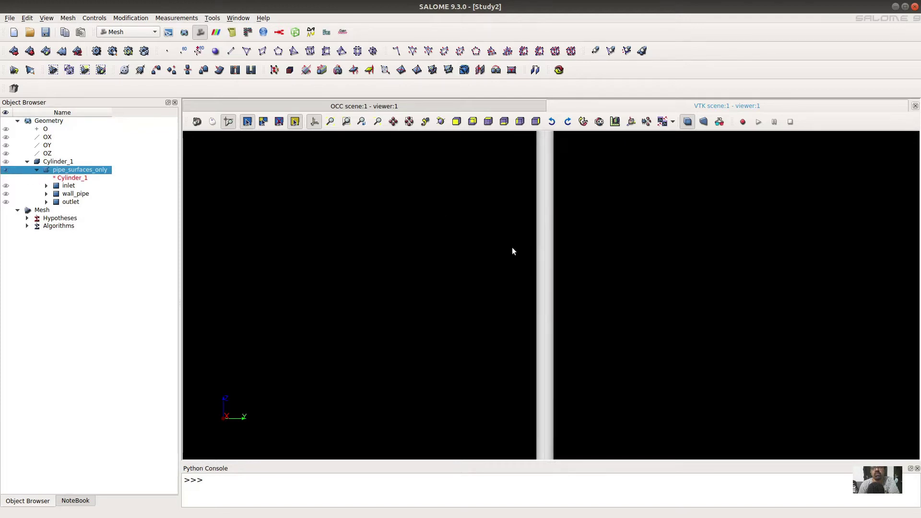
left_click(494, 287)
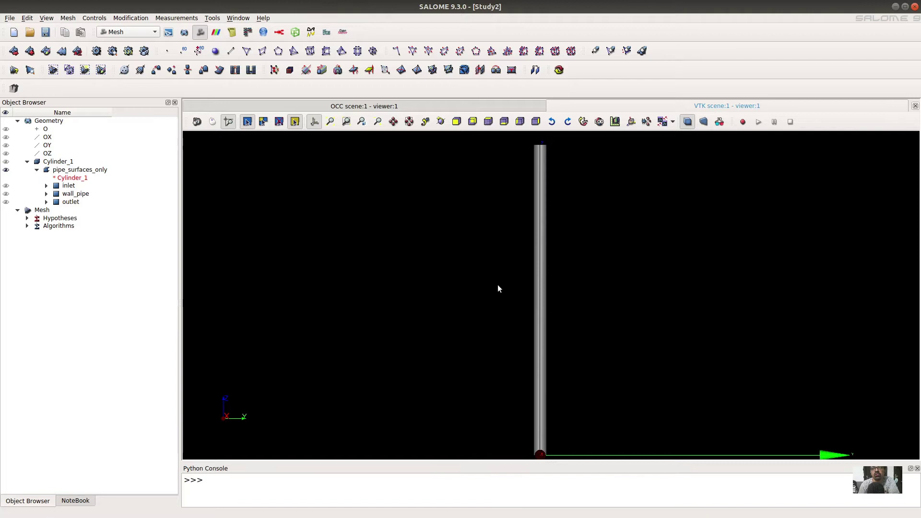
left_click(212, 122)
left_click_drag(489, 327, 382, 275)
scroll(484, 316, "up", 5)
scroll(482, 315, "up", 3)
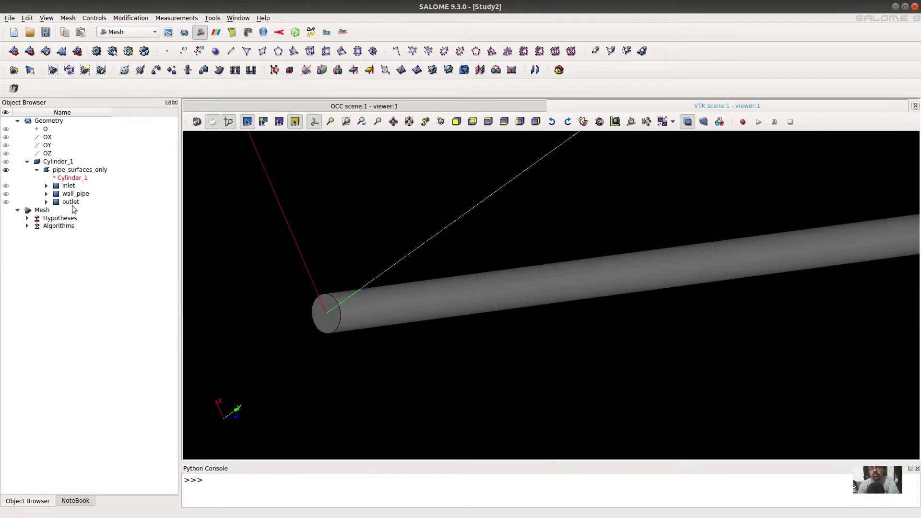
- Start Mesh_1 on pipe_surfaces_only using the NETGEN 1D-2D algorithm
left_click(73, 171)
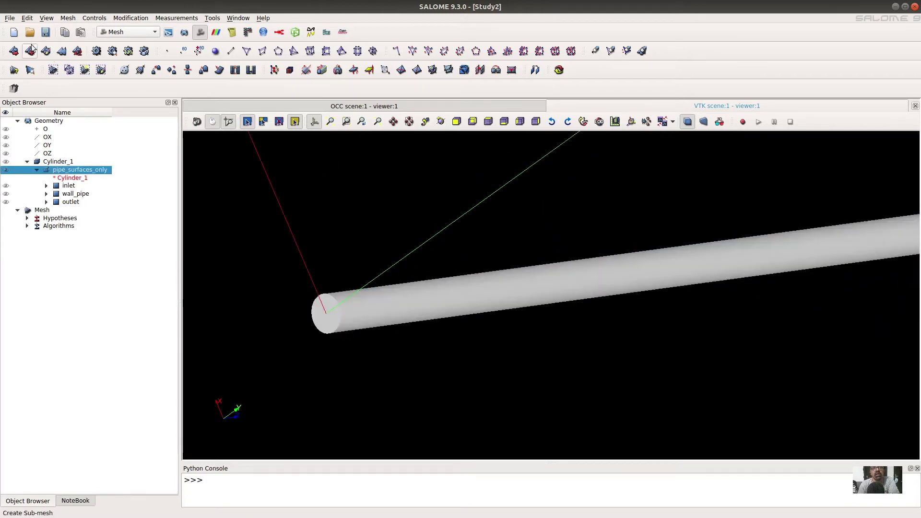
left_click(16, 52)
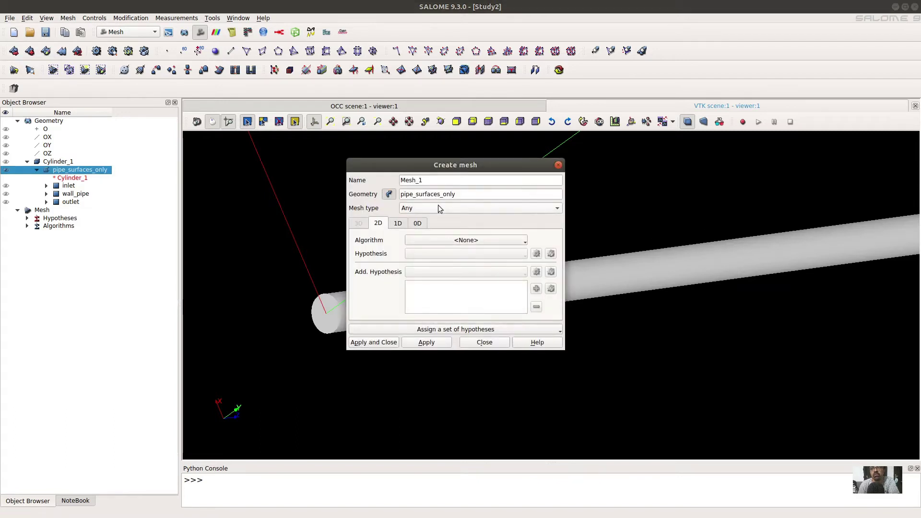
left_click(437, 240)
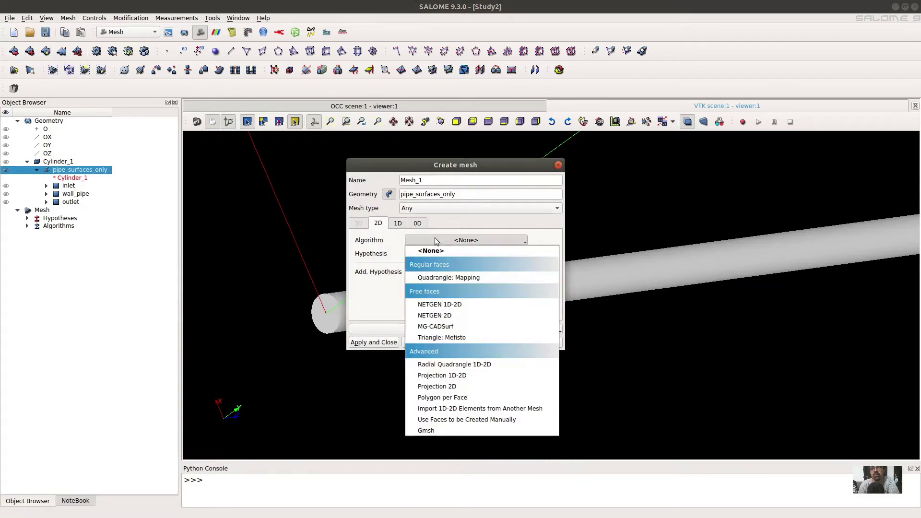
left_click(439, 305)
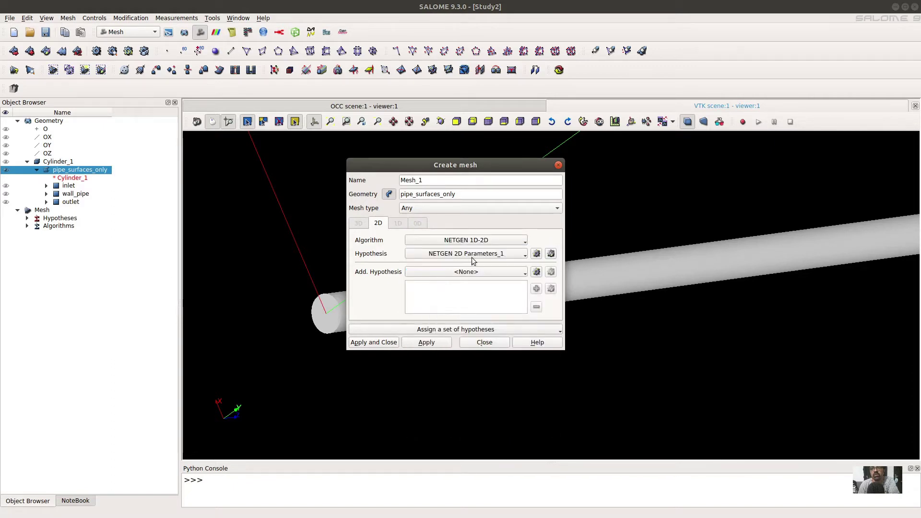
left_click(517, 255)
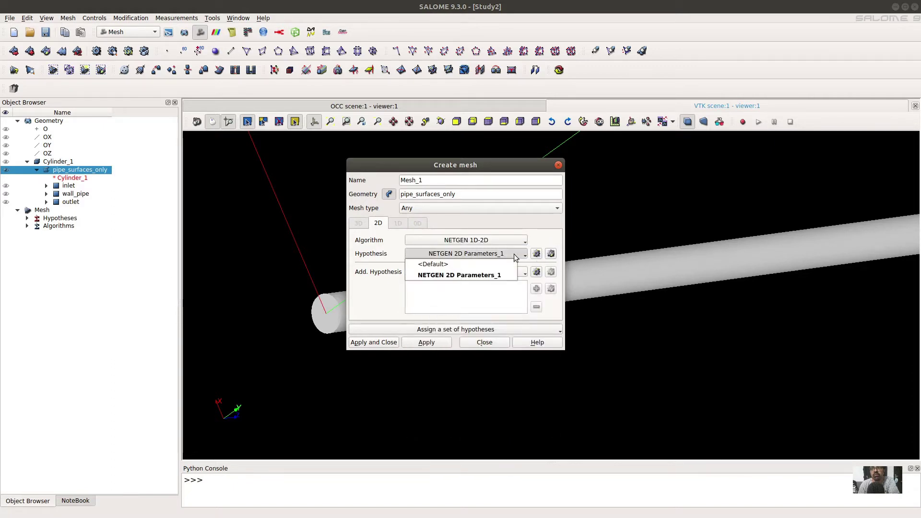
- Set NETGEN 2D Parameters_1 max and min size to 0.001 with Fine fineness
left_click(551, 253)
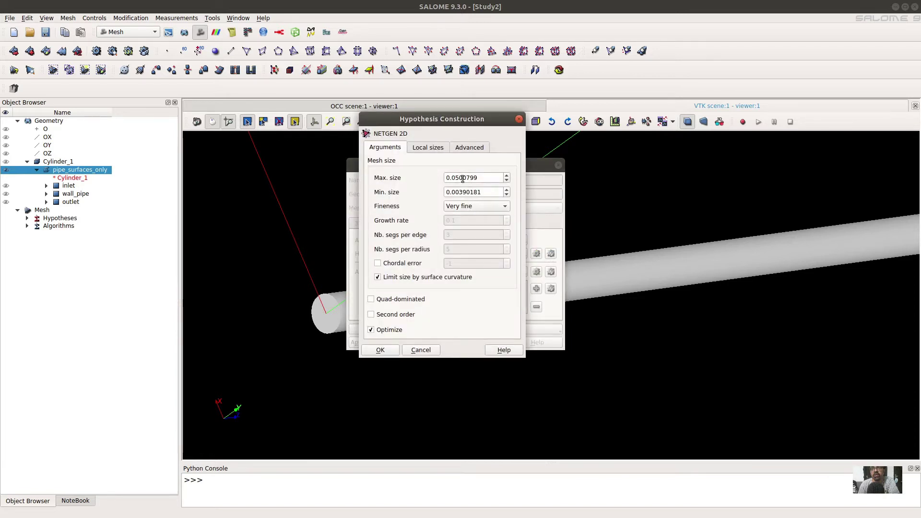
left_click_drag(455, 178, 484, 179)
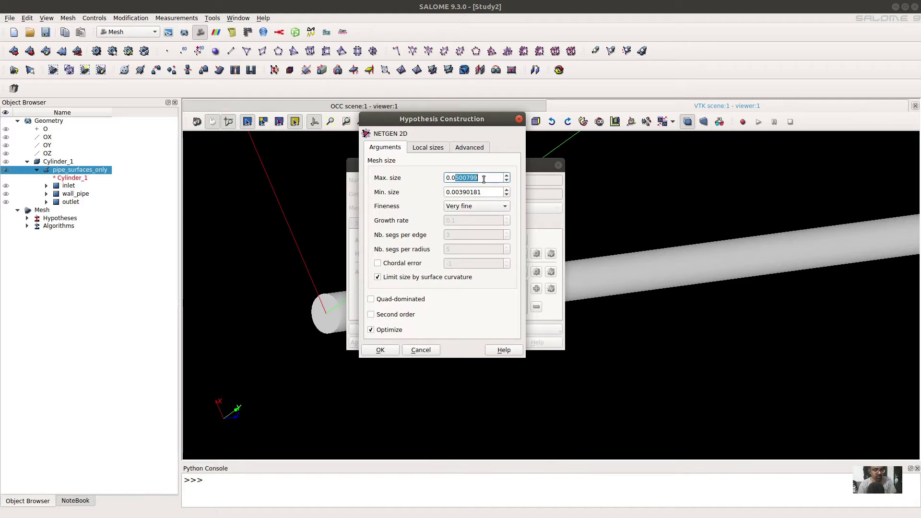
type("0")
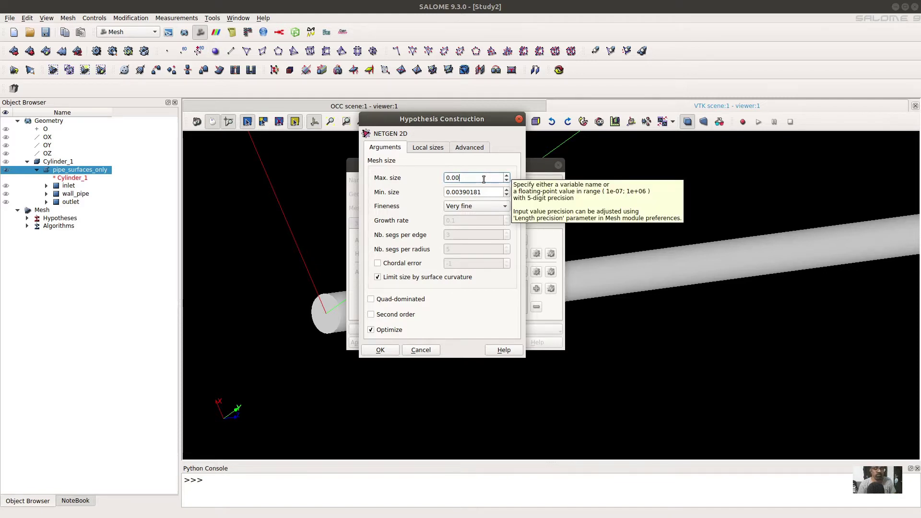
type("1")
left_click(467, 192)
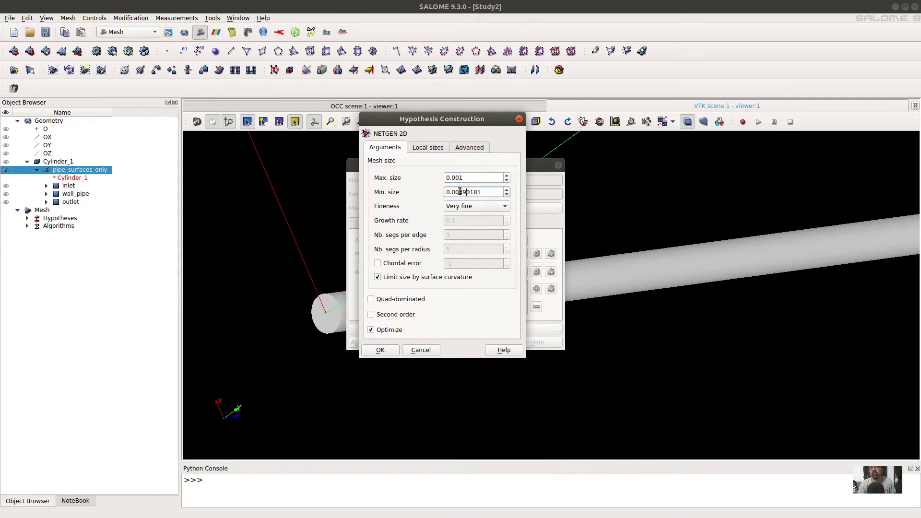
left_click_drag(459, 192, 490, 192)
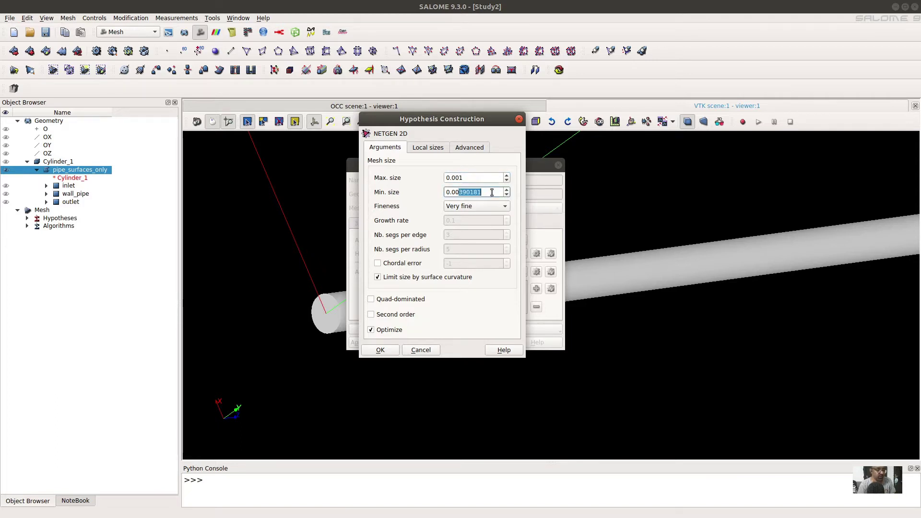
type("3")
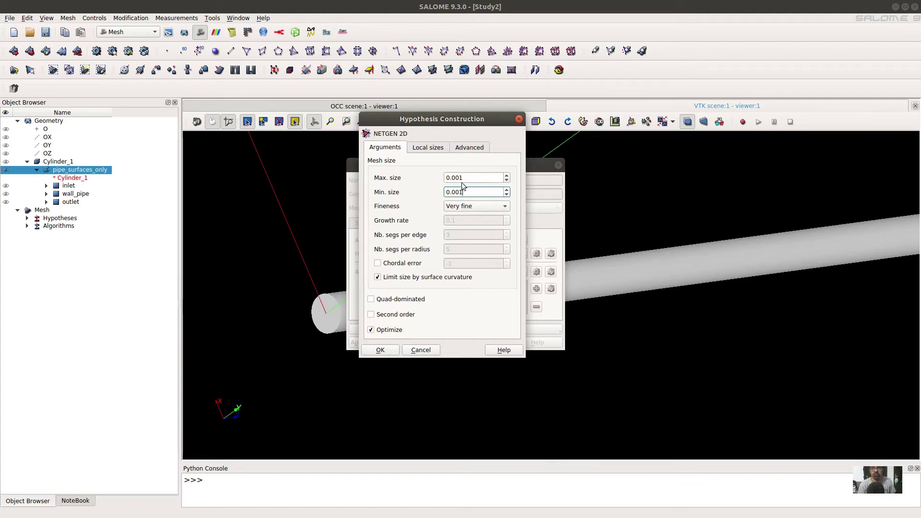
left_click(474, 208)
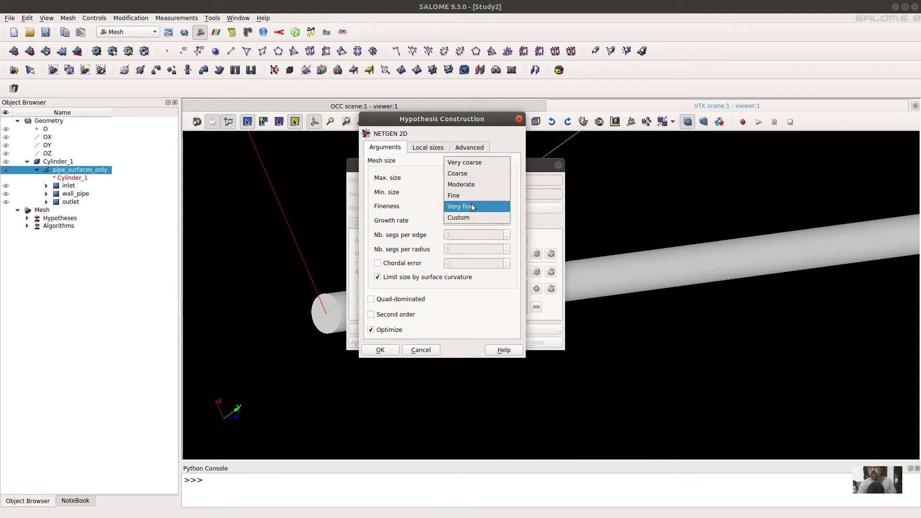
left_click(470, 197)
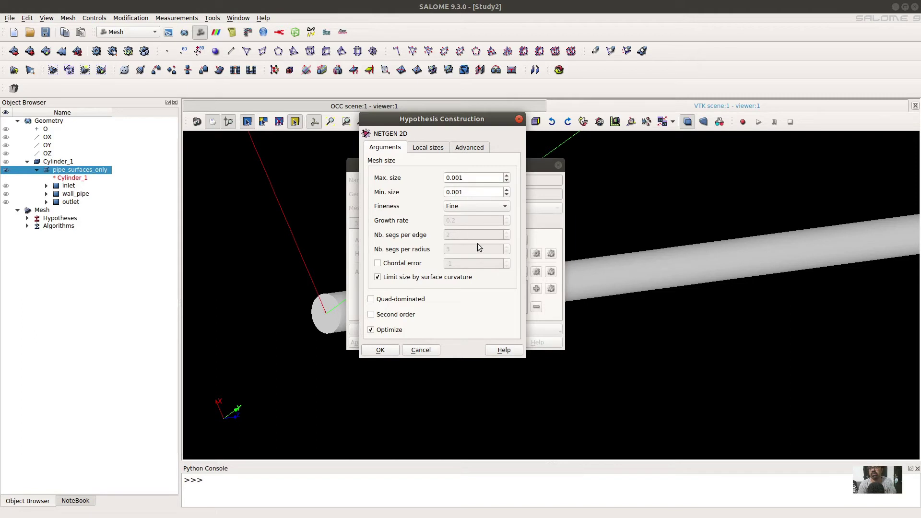
left_click(384, 350)
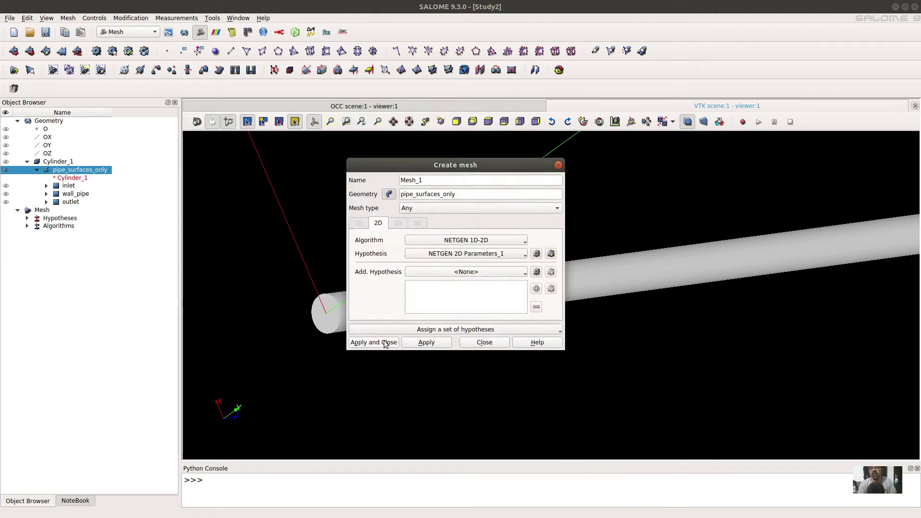
- Create and compute Mesh_1, giving 73954 triangles and 36979 nodes
left_click(386, 342)
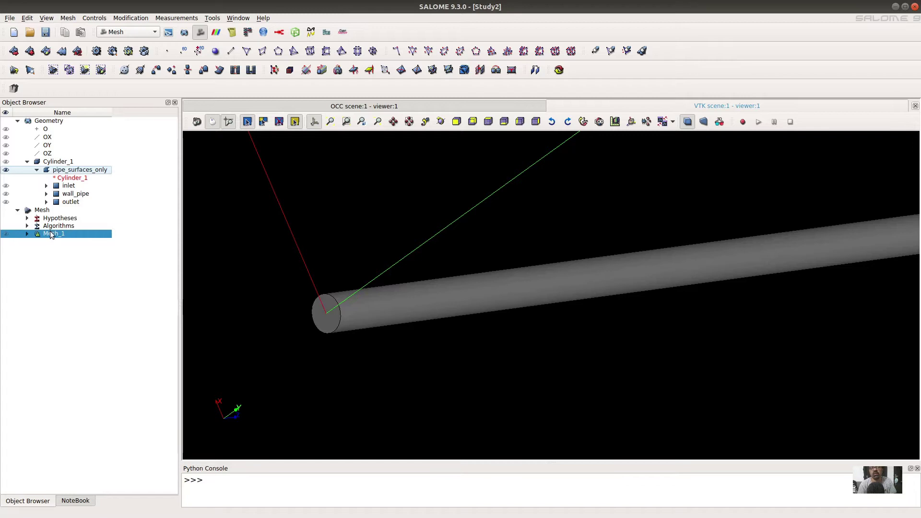
right_click(51, 234)
left_click(89, 271)
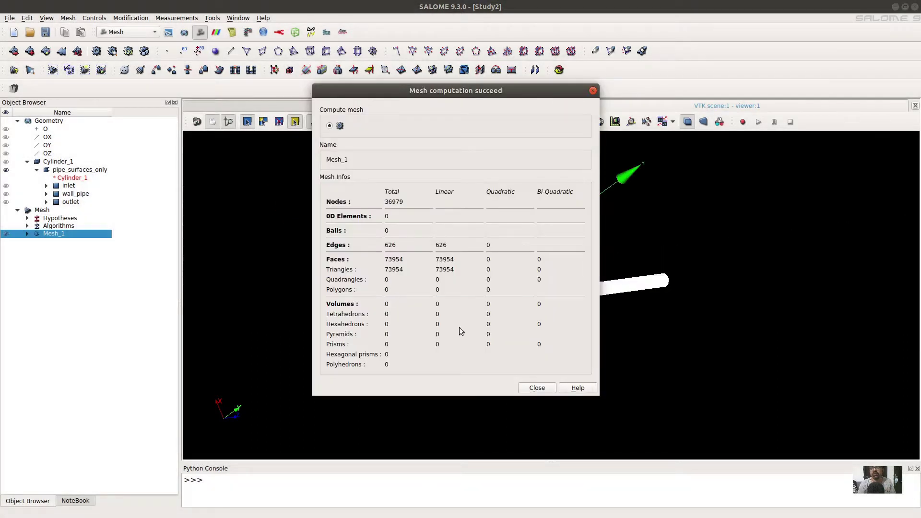
left_click(537, 388)
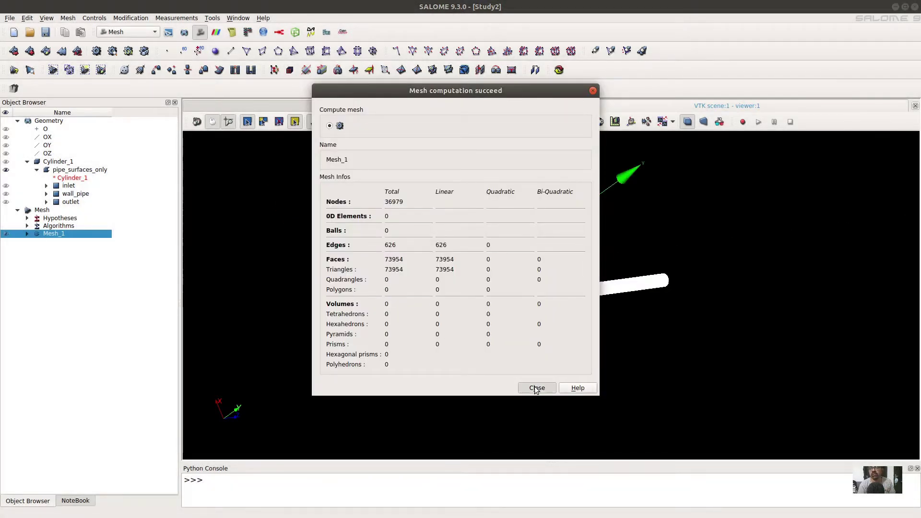
scroll(456, 297, "up", 5)
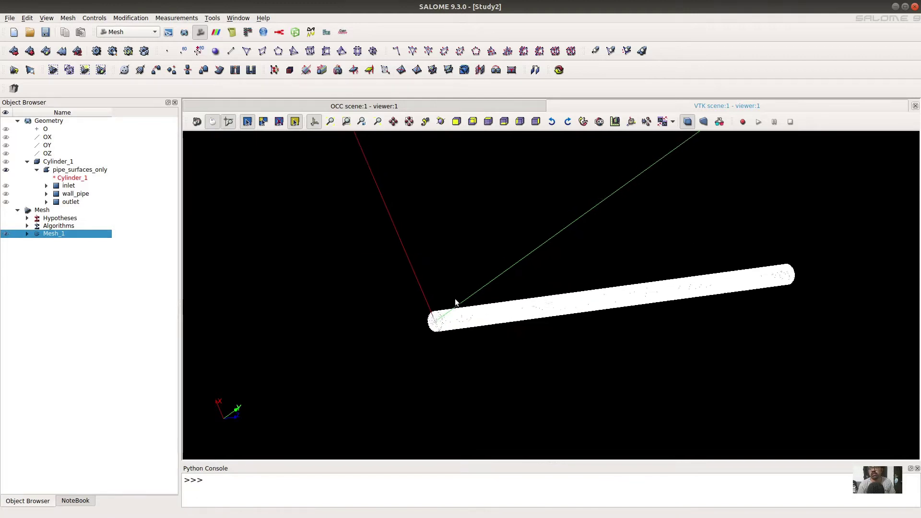
scroll(478, 326, "up", 8)
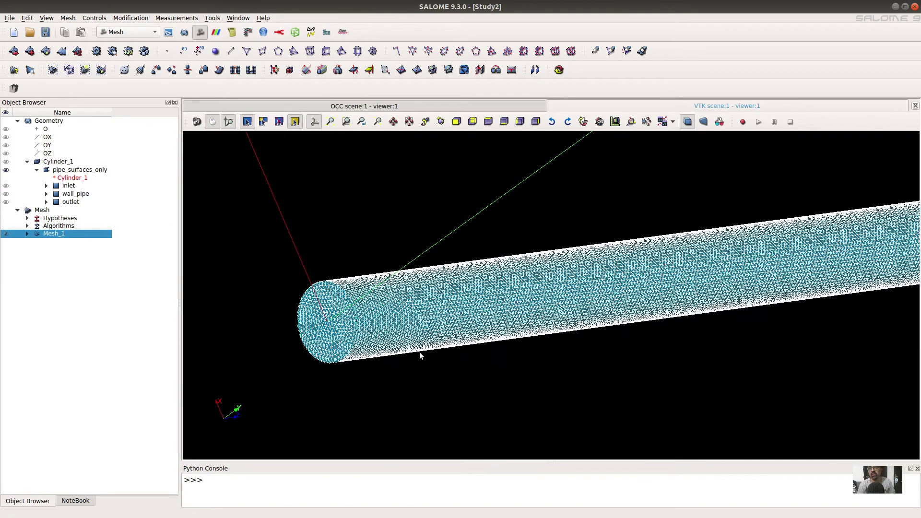
right_click_drag(509, 264, 642, 224, "ctrl")
scroll(641, 223, "down", 3)
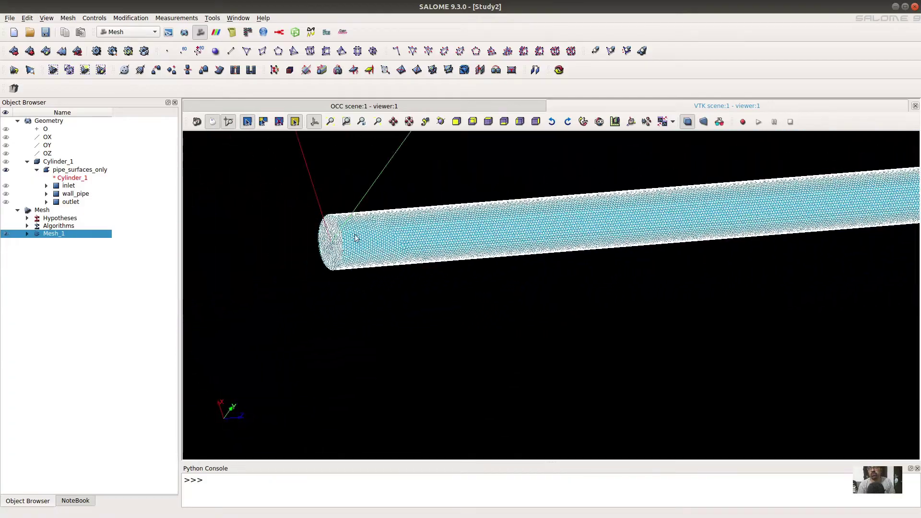
right_click_drag(356, 238, 851, 185, "ctrl")
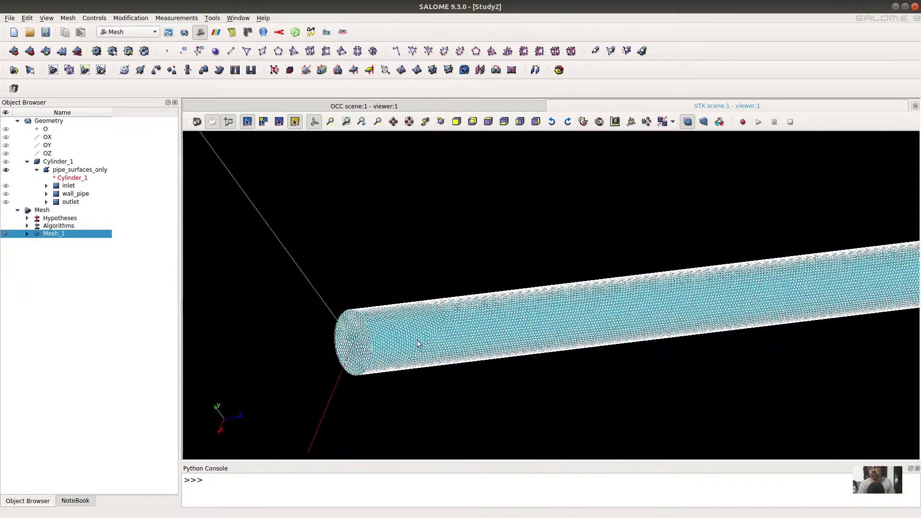
scroll(418, 344, "up", 5)
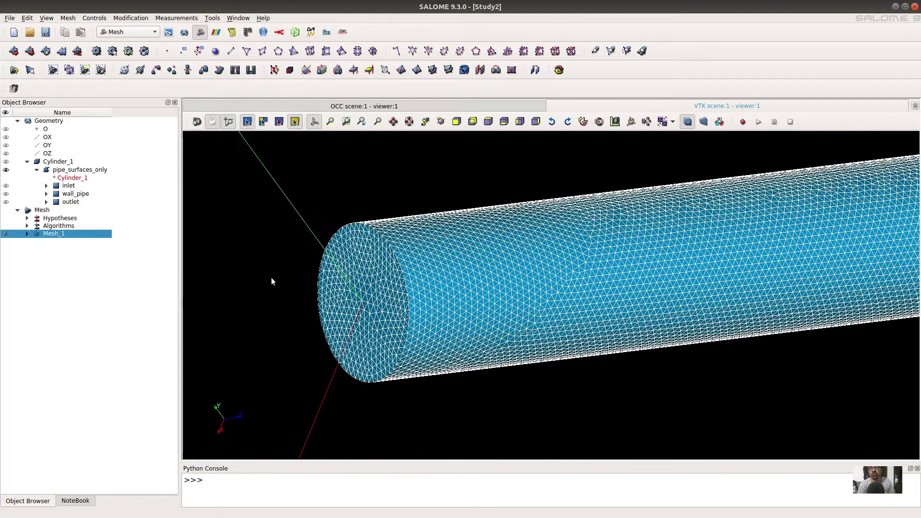
- Rename Mesh_1 to 'pipe'
left_click(68, 234)
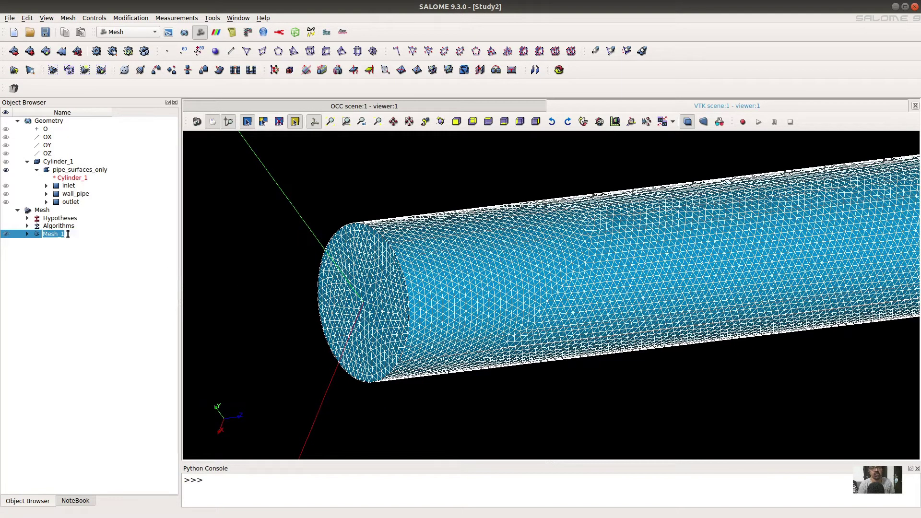
type("pipe")
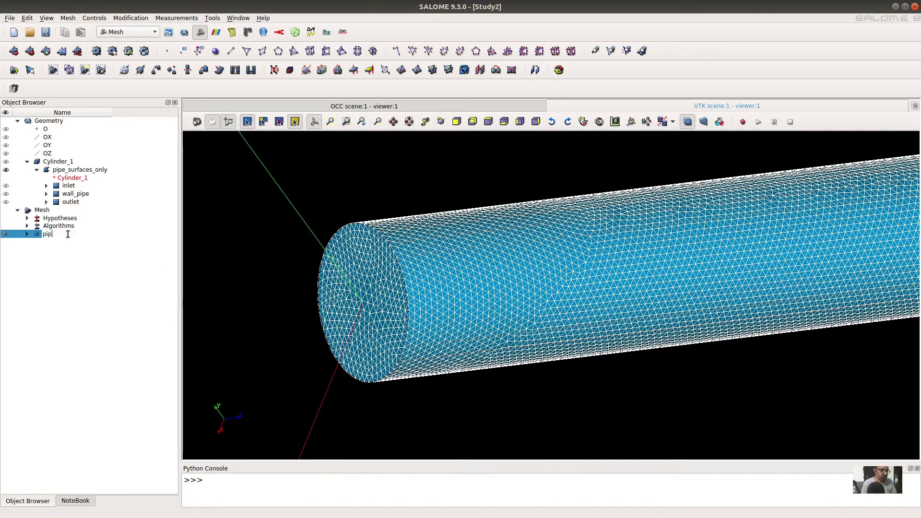
left_click(82, 271)
- Create inlet, wall_pipe and outlet face groups on pipe from the geometry groups
left_click(56, 235)
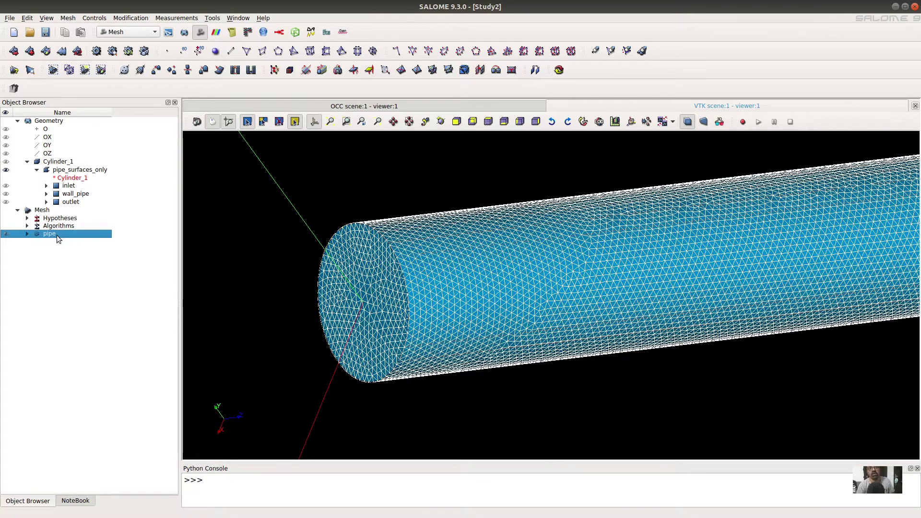
right_click(57, 235)
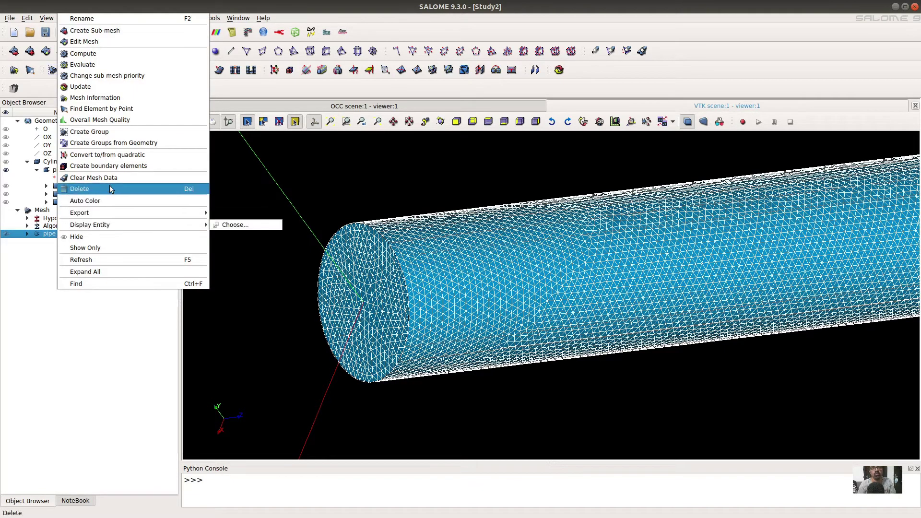
left_click(116, 145)
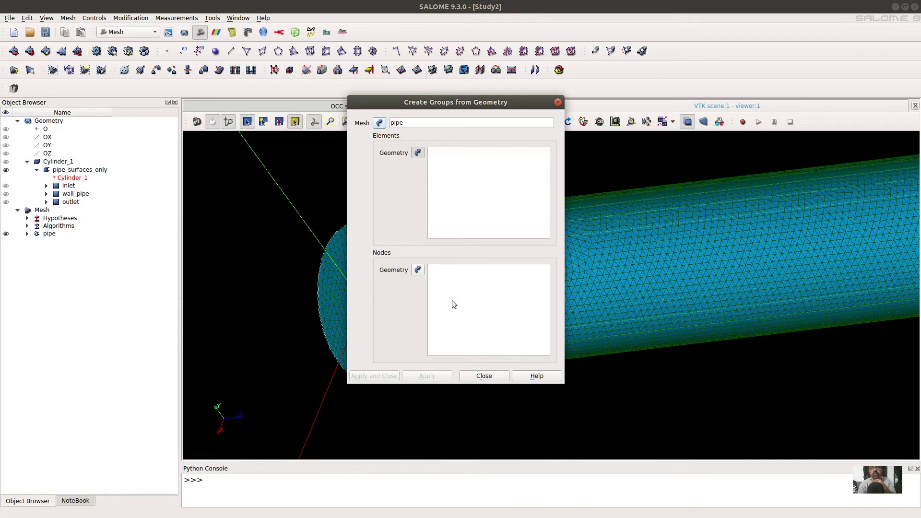
left_click(68, 186)
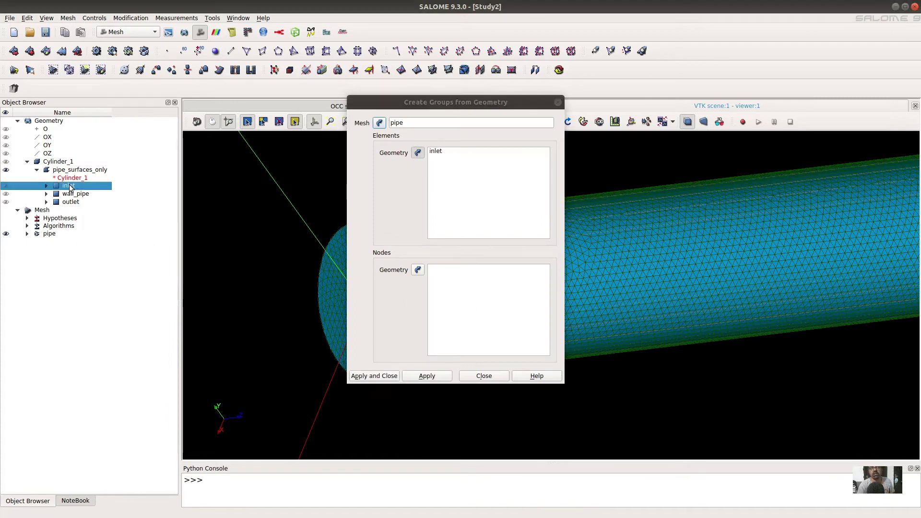
left_click(72, 194, "ctrl")
left_click(72, 202, "ctrl")
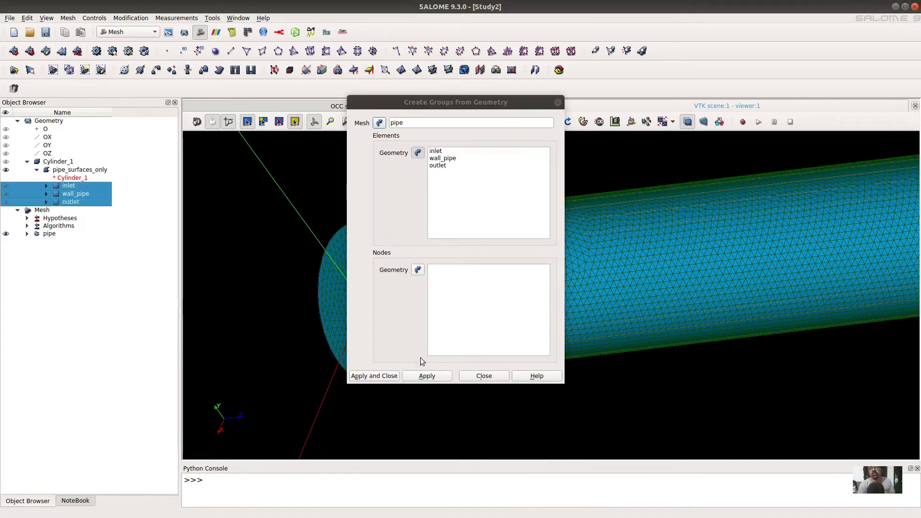
left_click(386, 376)
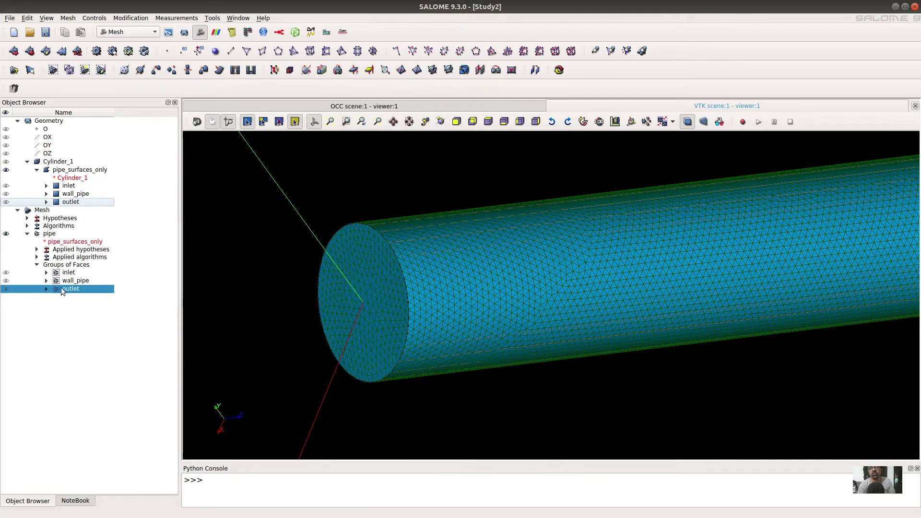
- Hide the pipe mesh and geometry, showing only the inlet, wall_pipe and outlet groups
left_click(6, 234)
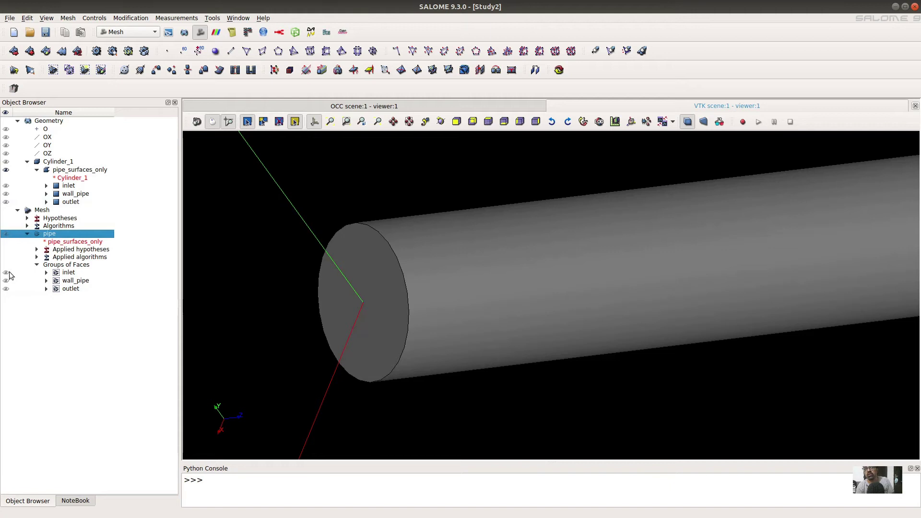
left_click(6, 170)
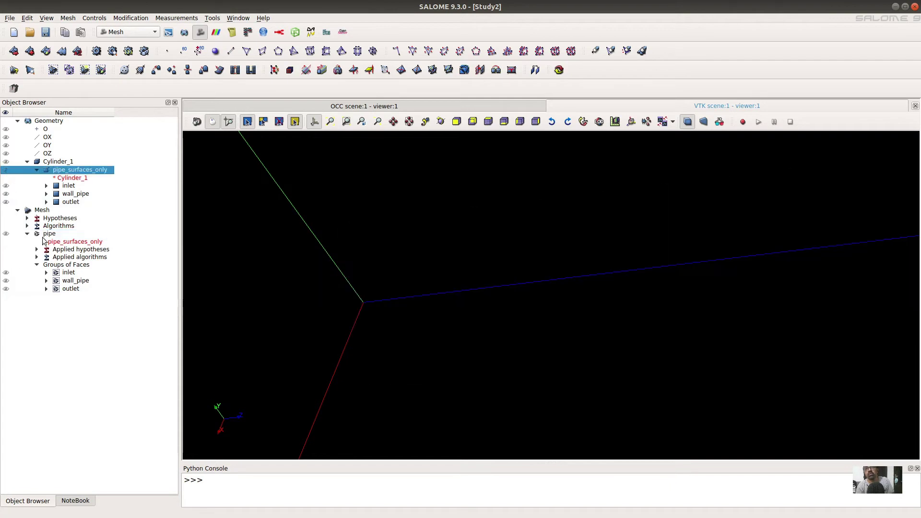
left_click(6, 273)
left_click(6, 281)
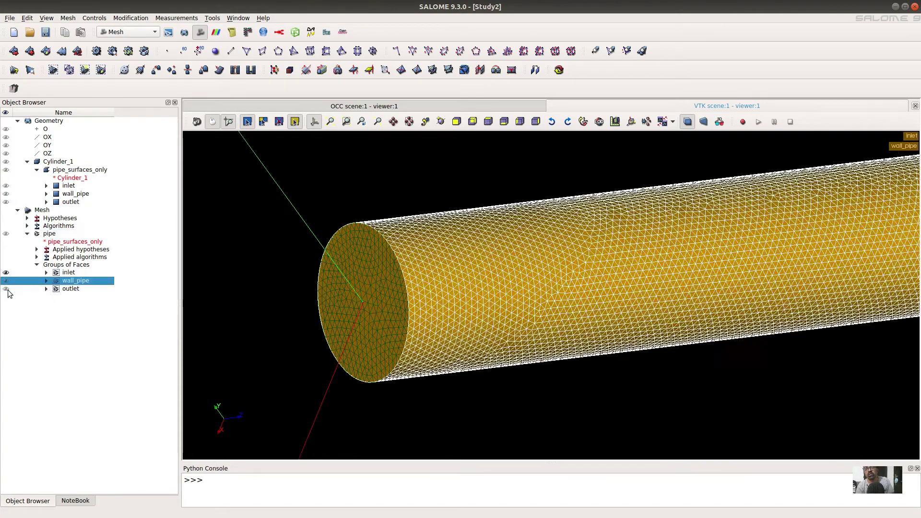
left_click(6, 289)
- Pan and zoom to inspect the pipe's end with the three face groups
left_click_drag(402, 318, 419, 289, "ctrl")
scroll(419, 289, "down", 3)
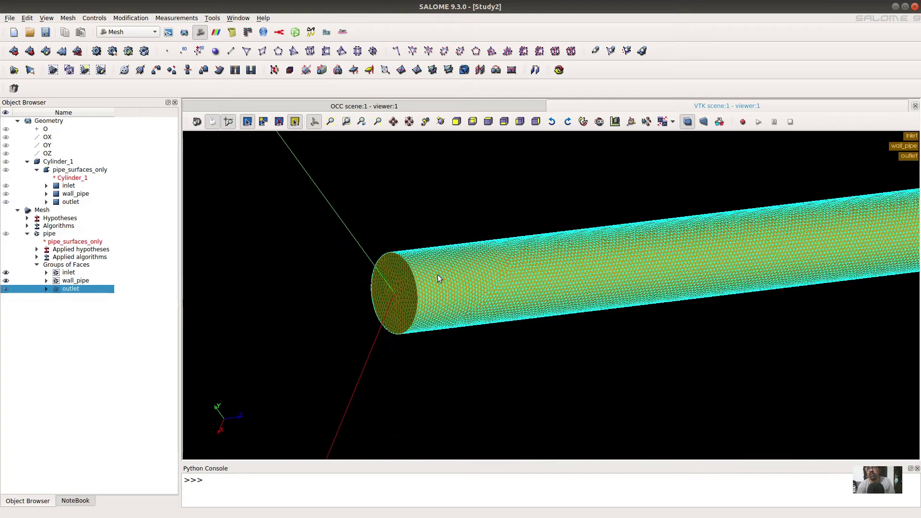
middle_click_drag(485, 269, 475, 309, "ctrl")
scroll(547, 261, "down", 5)
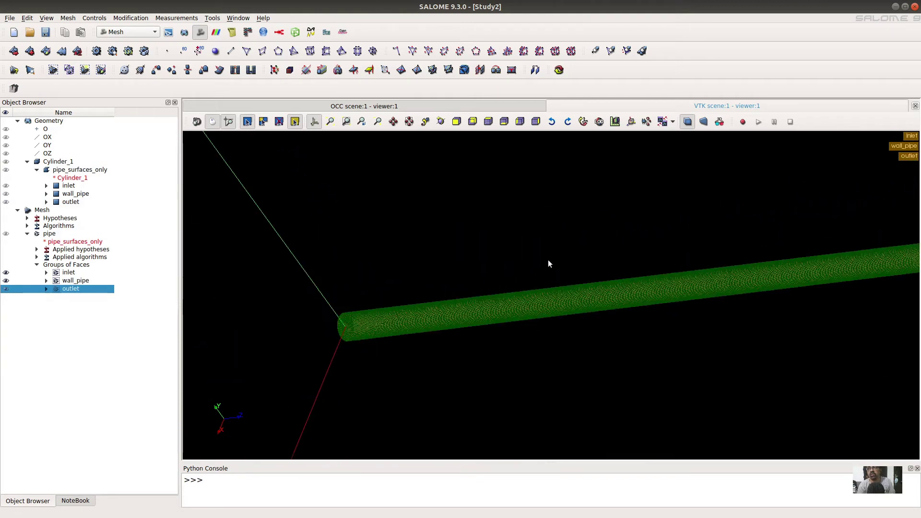
scroll(695, 267, "up", 1)
mouse_move(695, 267)
middle_mouse_down("ctrl")
mouse_move(454, 277)
mouse_move(698, 253)
middle_mouse_up("ctrl")
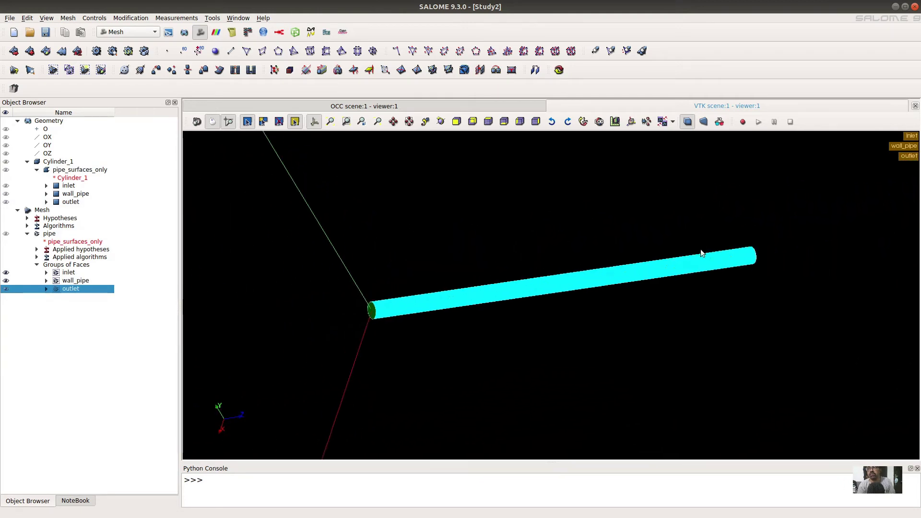
scroll(699, 253, "down", 2)
scroll(647, 226, "up", 3)
scroll(657, 236, "up", 6)
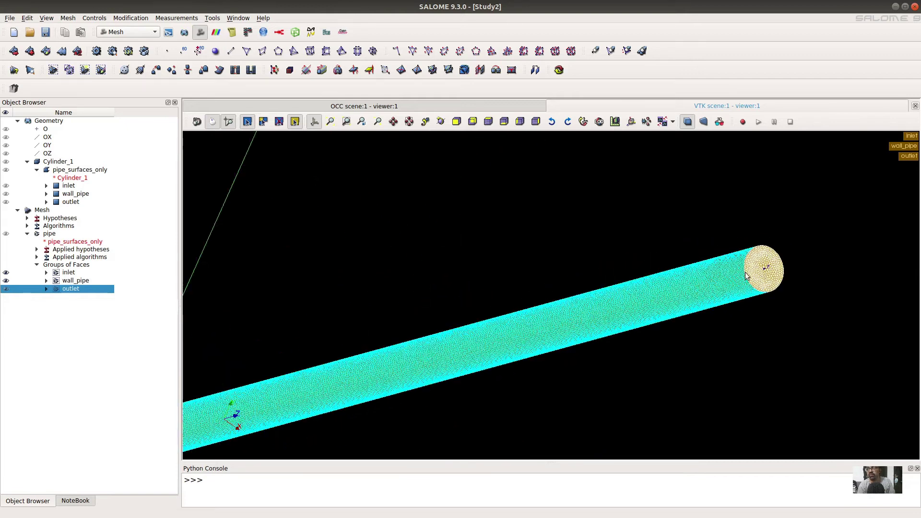
scroll(677, 286, "up", 2)
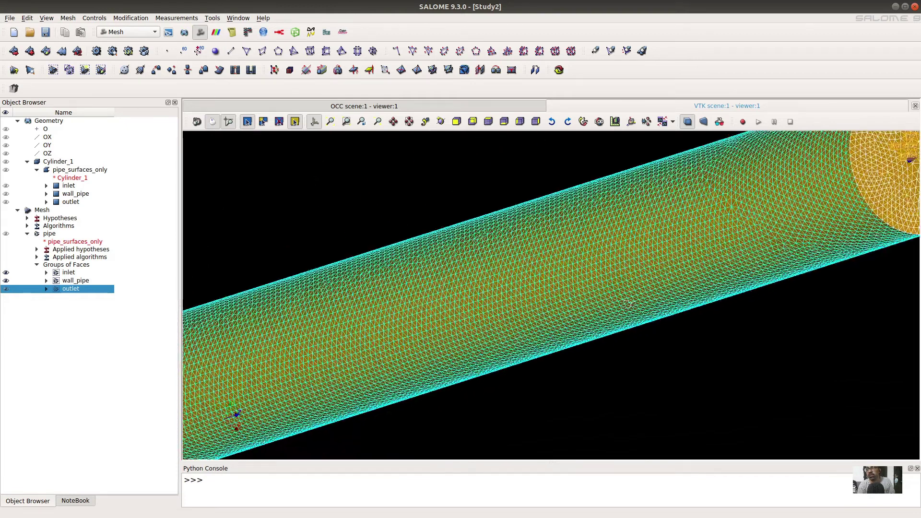
scroll(560, 307, "down", 5)
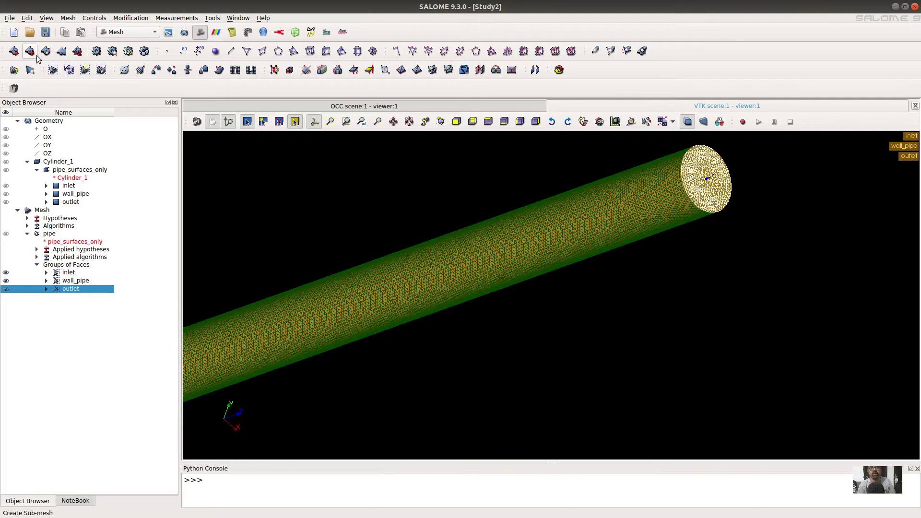
- Save the study and check the face groups' context menu, leaving them unexported
left_click(45, 33)
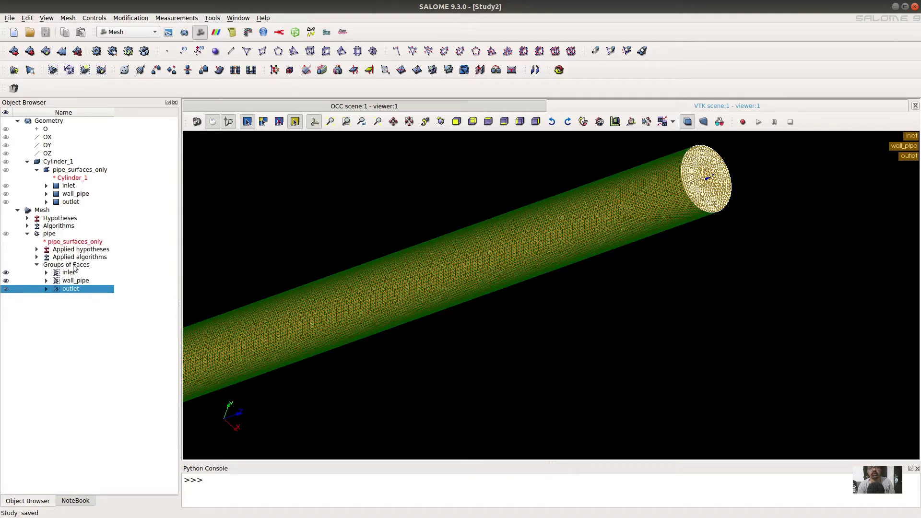
left_click(71, 272)
left_click(71, 289, "shift")
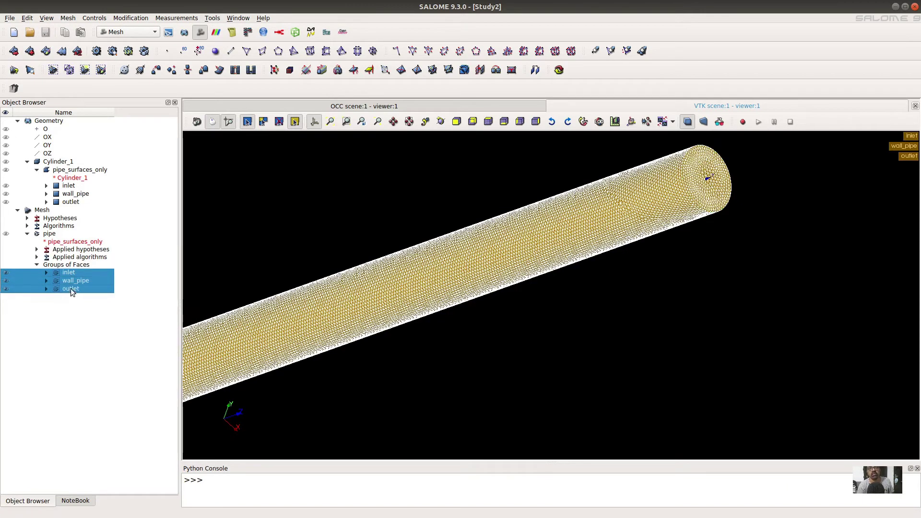
right_click(14, 278)
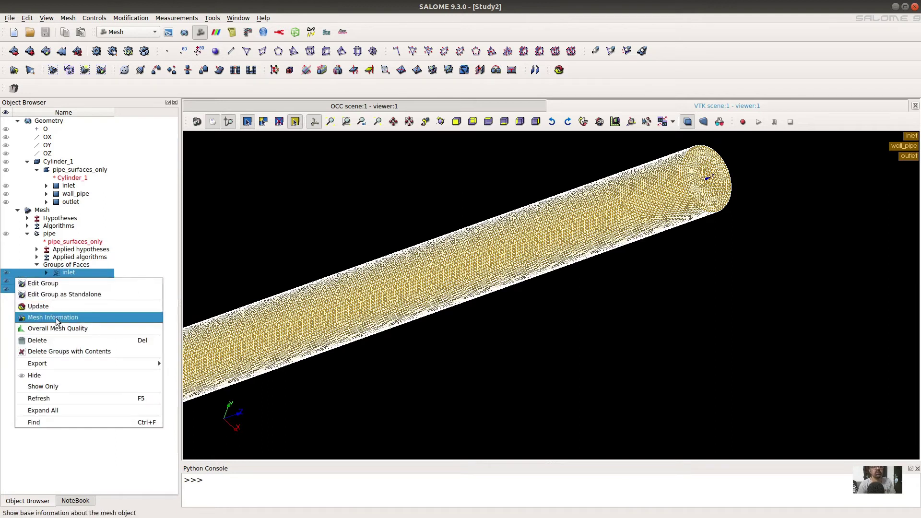
mouse_move(75, 367)
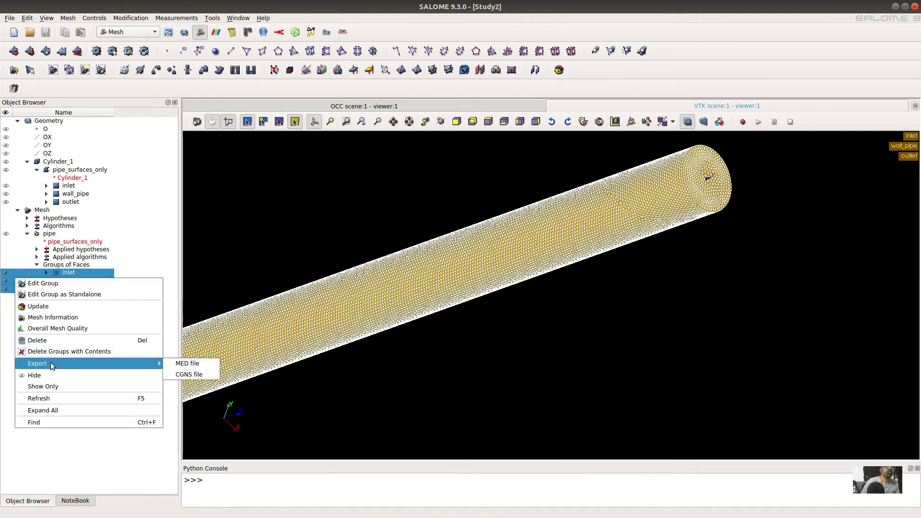
left_click(217, 235)
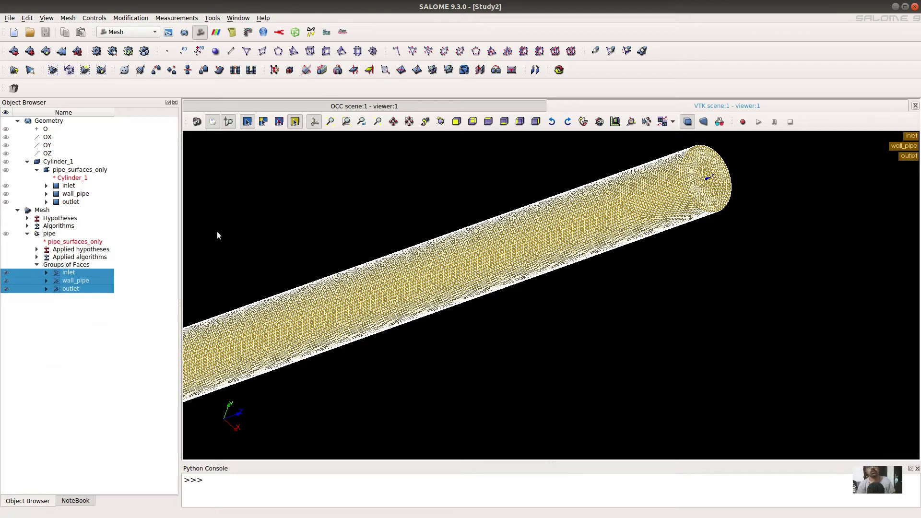
left_click(66, 277)
right_click(66, 277)
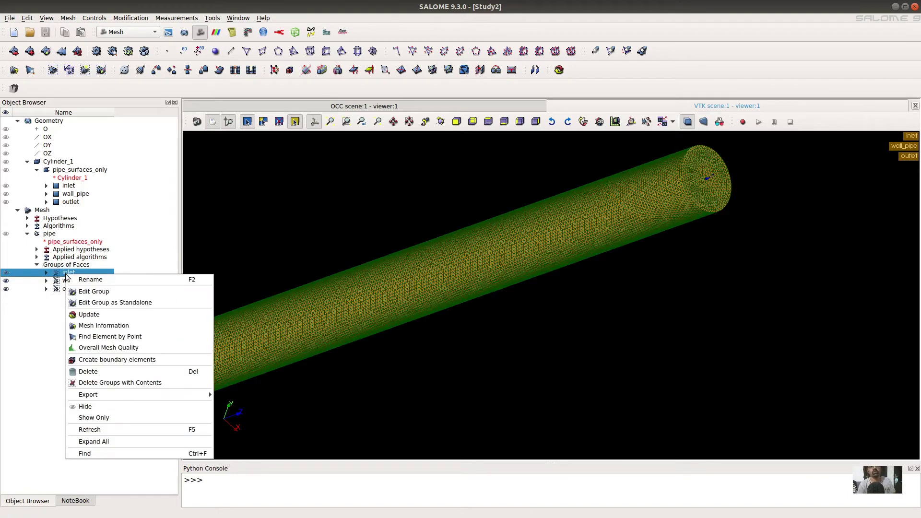
key("Escape")
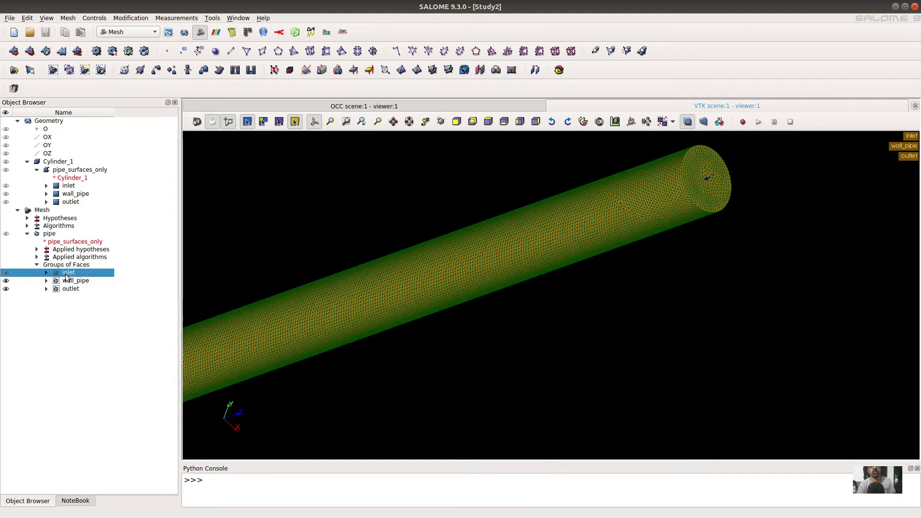
- Export the inlet group as STL file 'inlet' into a new meshSTL folder
left_click(10, 18)
mouse_move(35, 131)
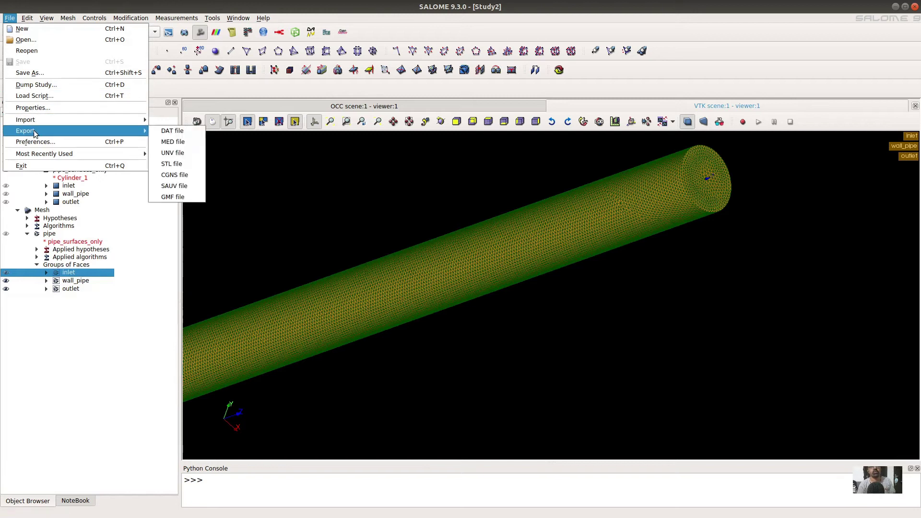
left_click(187, 164)
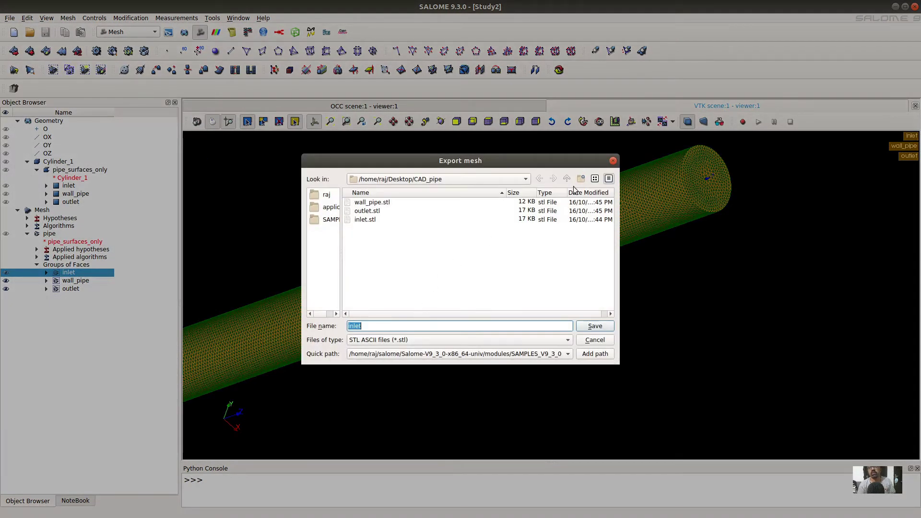
left_click(581, 179)
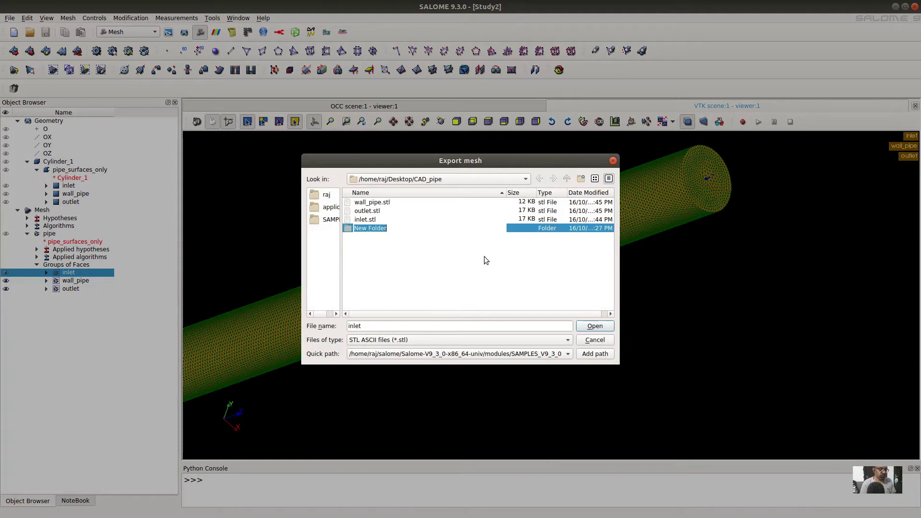
type("c")
type("mesh")
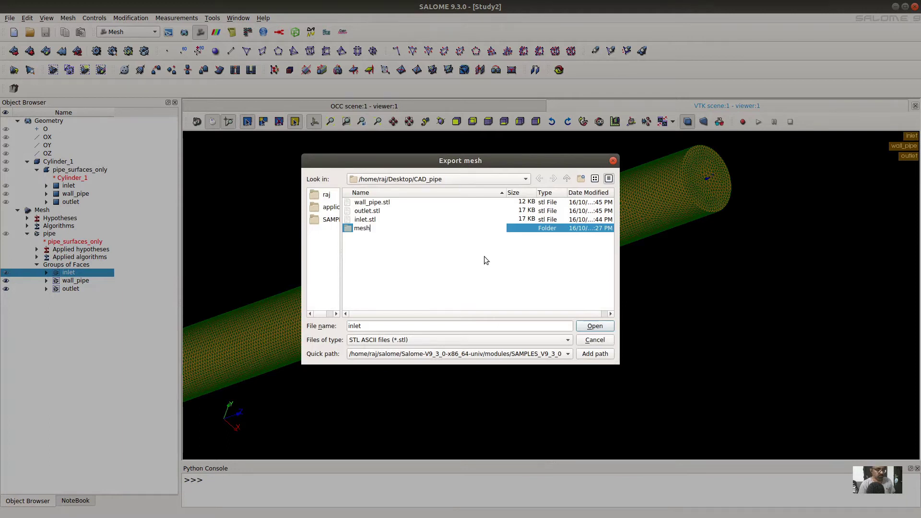
type("STL")
key("Return")
double_click(377, 228)
left_click(595, 325)
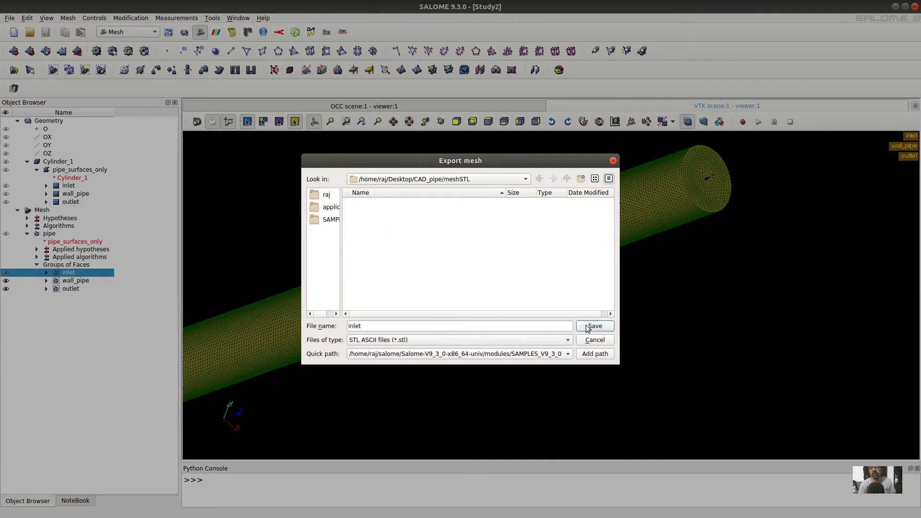
- Export the wall_pipe group as wall_pipe.stl into meshSTL
left_click(77, 281)
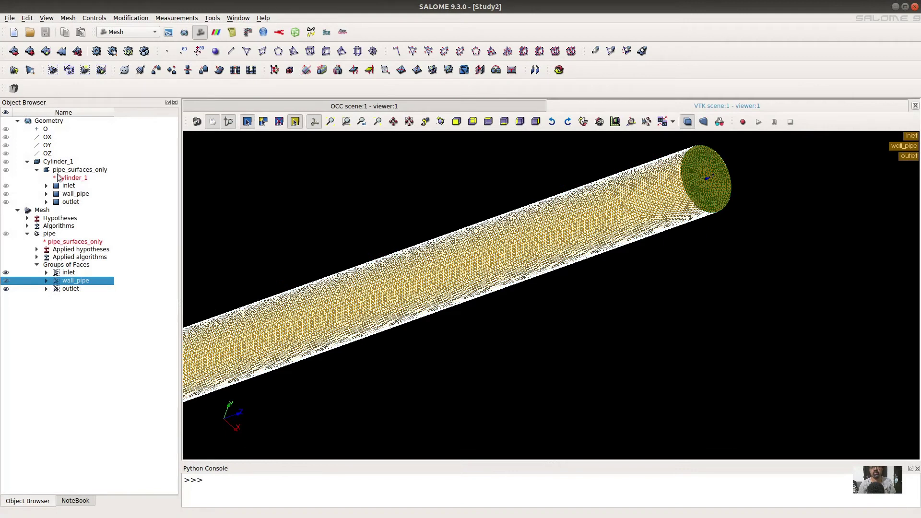
left_click(10, 18)
mouse_move(120, 131)
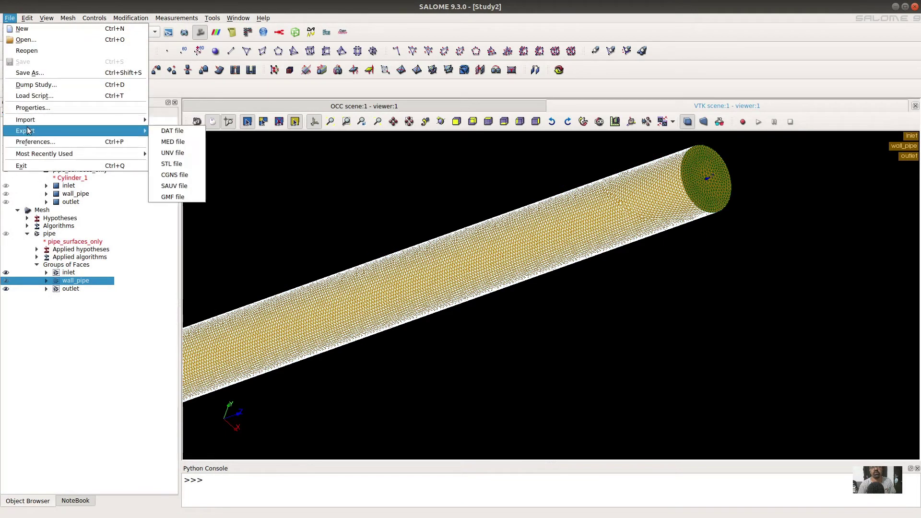
left_click(178, 165)
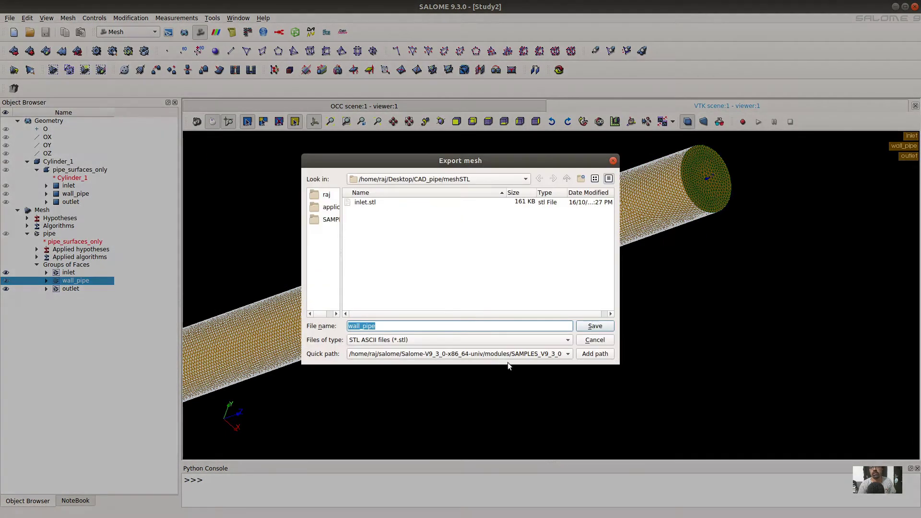
left_click(595, 325)
- Export the outlet group as outlet.stl into meshSTL
left_click(70, 289)
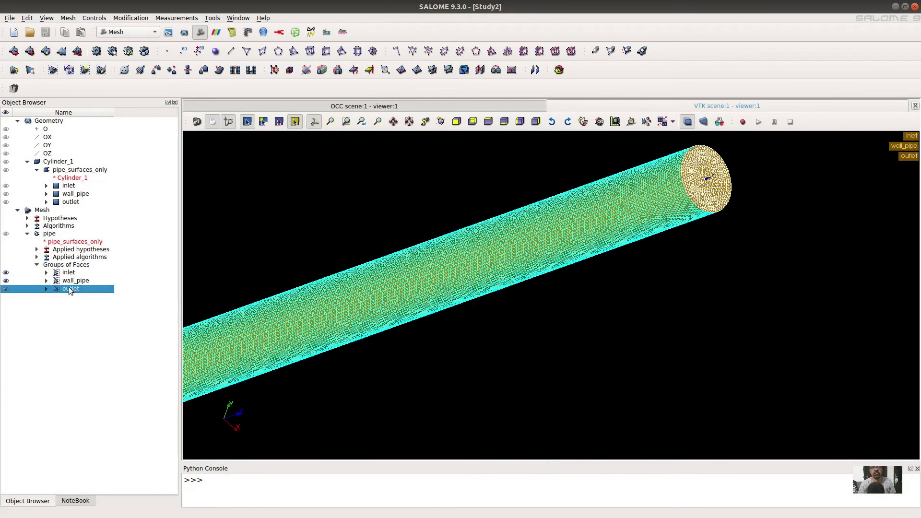
left_click(10, 18)
mouse_move(41, 135)
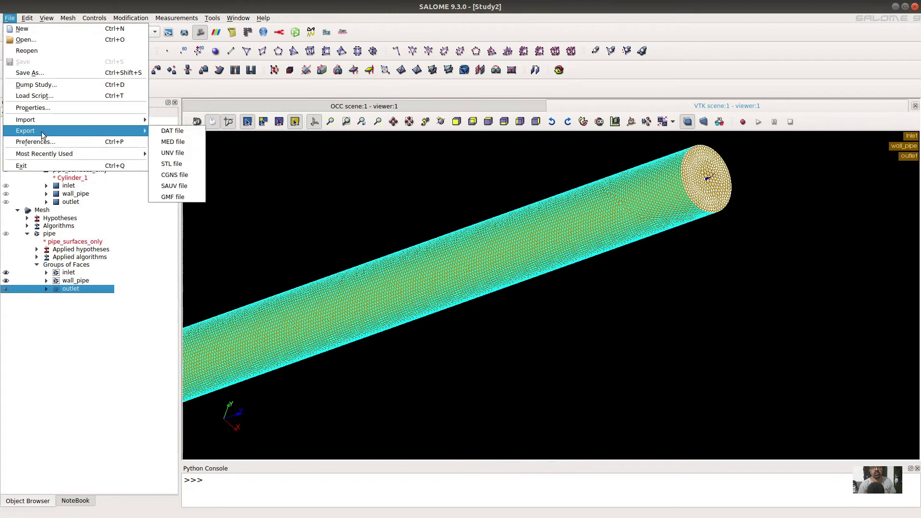
left_click(186, 165)
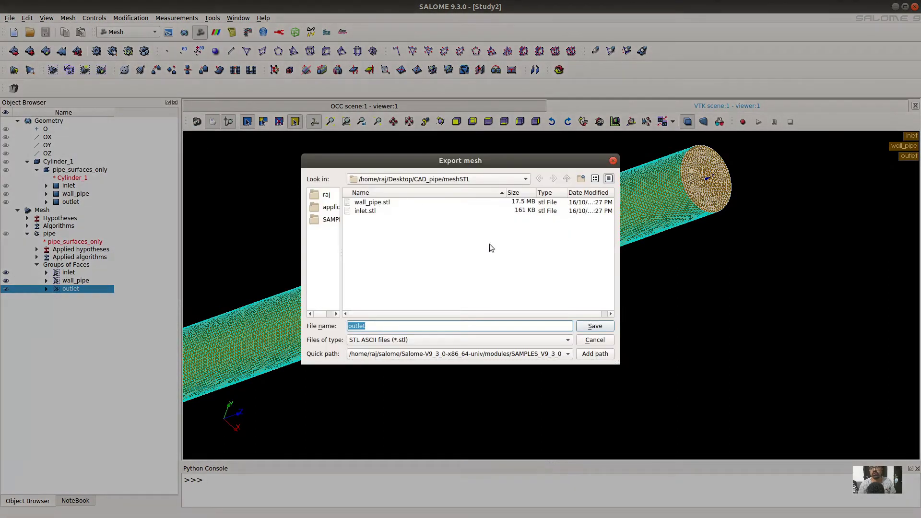
left_click(595, 326)
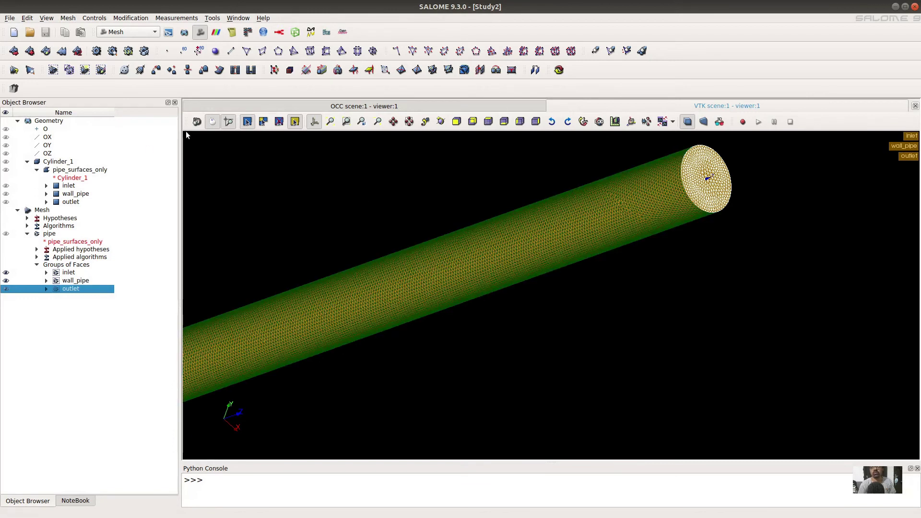
left_click(9, 17)
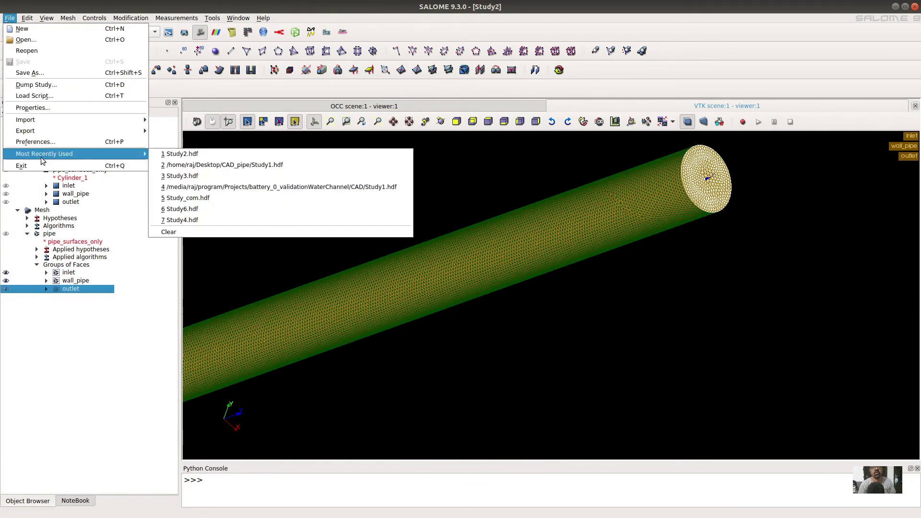
left_click(487, 263)
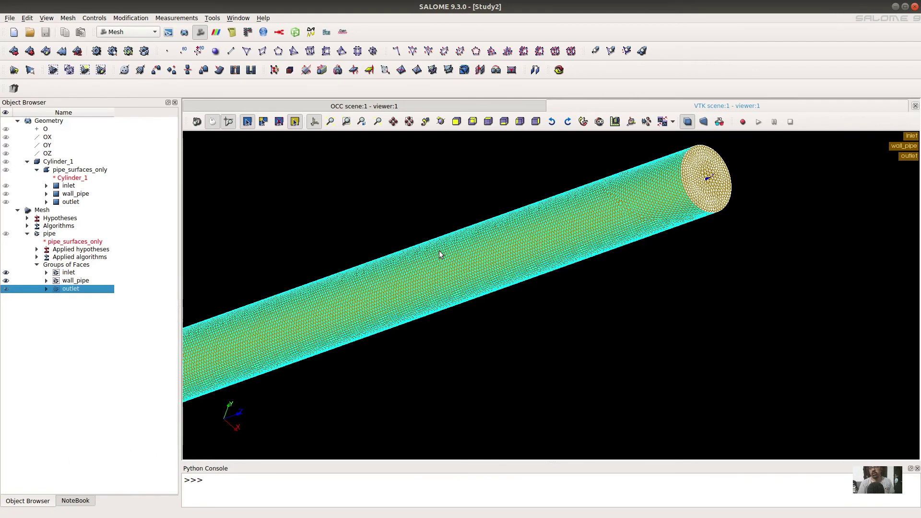
middle_click_drag(486, 287, 597, 287, "ctrl")
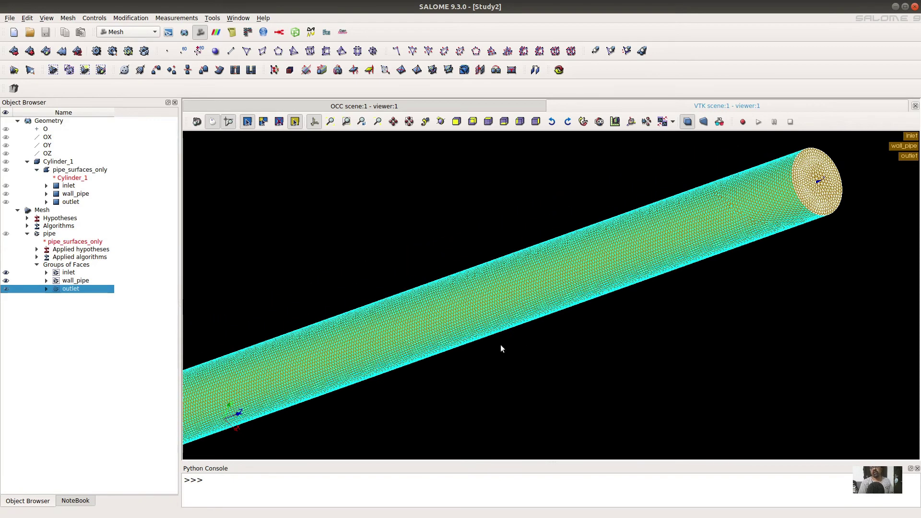
right_click_drag(502, 349, 510, 298, "ctrl")
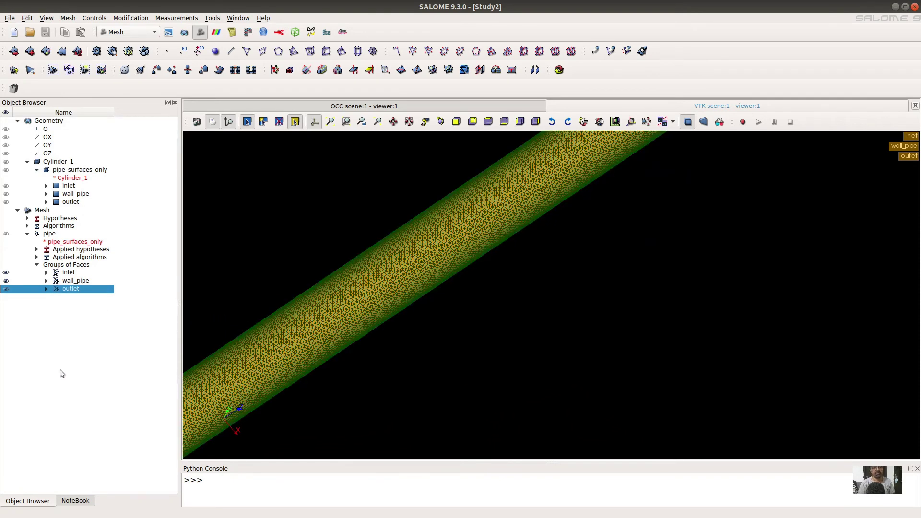